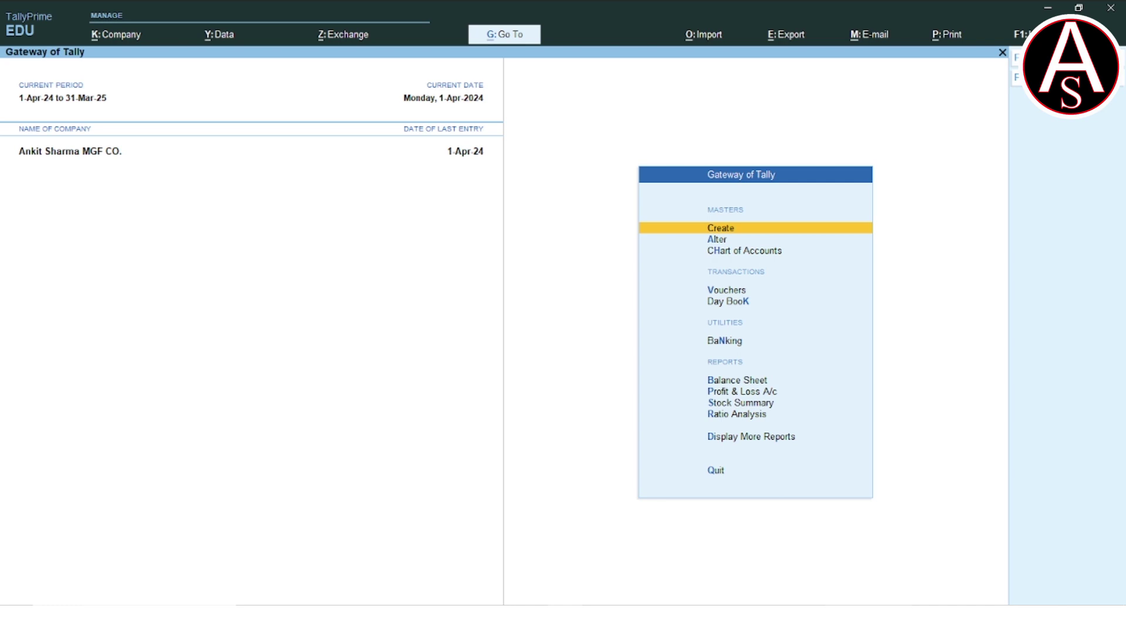
pyautogui.press('Down')
pyautogui.press('Down')
pyautogui.press('Down')
pyautogui.press('Down')
pyautogui.press('Down')
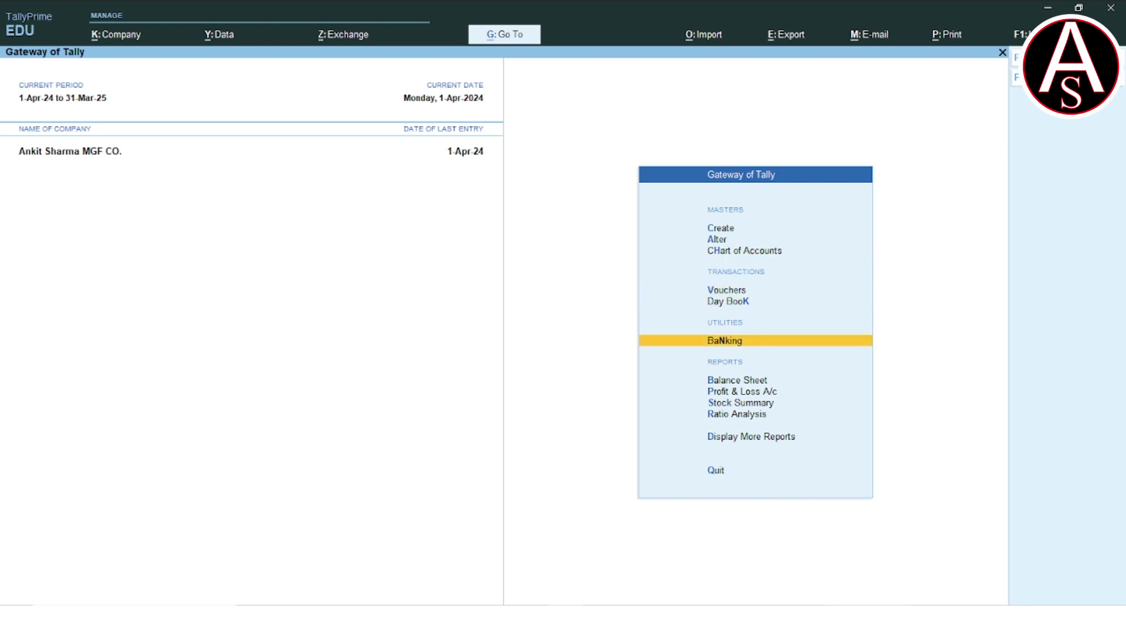
pyautogui.press('Up')
pyautogui.press('Up')
pyautogui.press('Return')
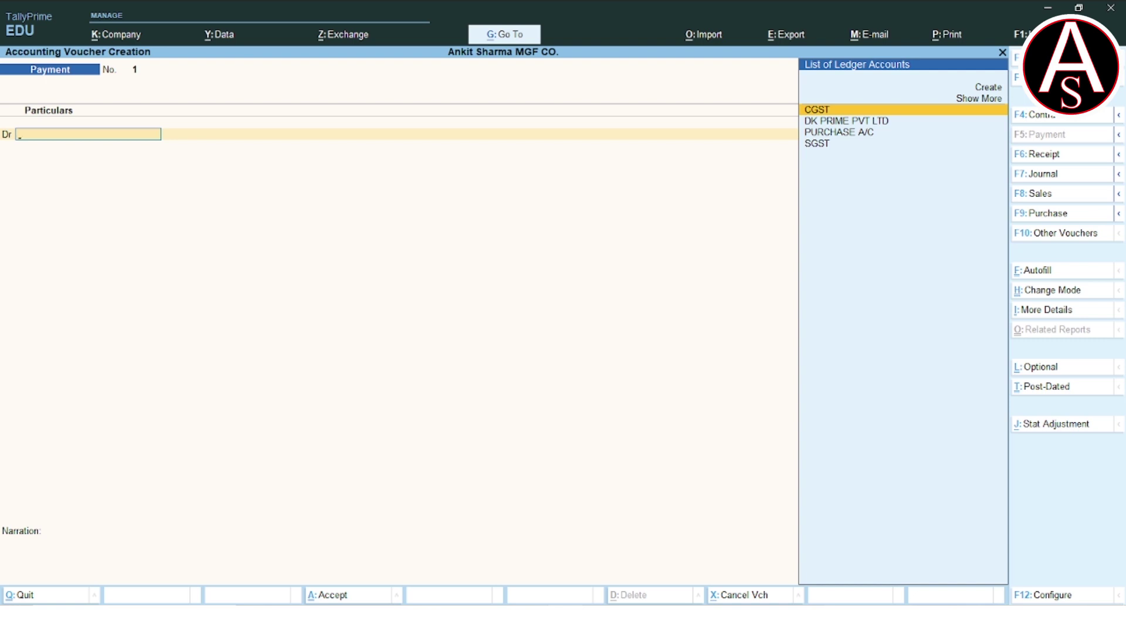
pyautogui.press('Escape')
pyautogui.press('y')
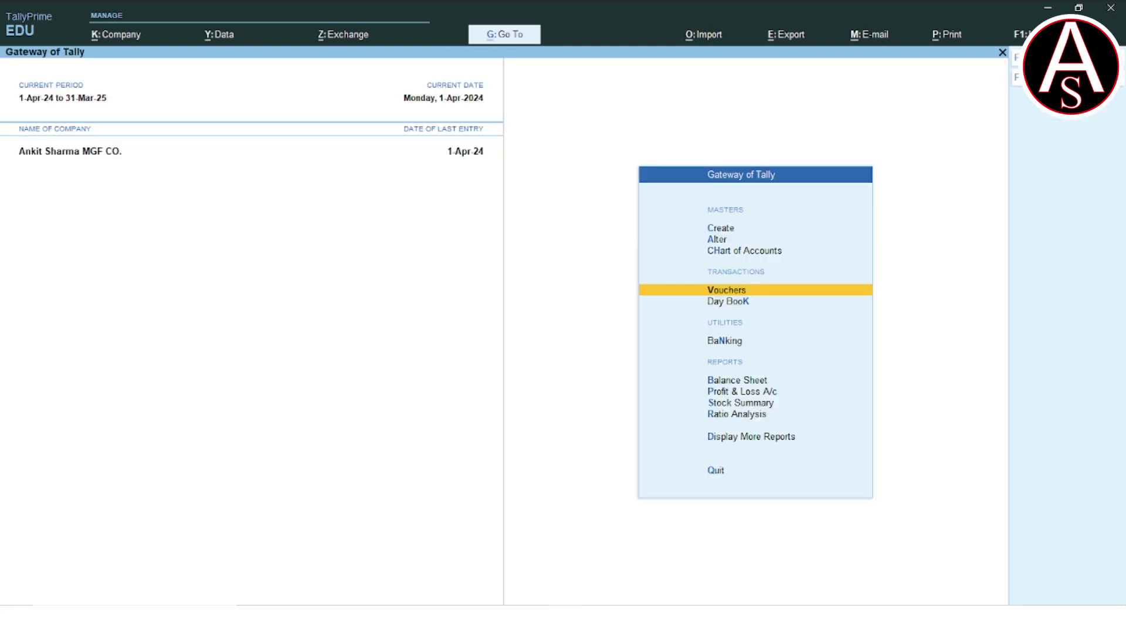
# - Start creating a new voucher type master named MFG JOURNAL, leaving its alias blank
pyautogui.press('Up')
pyautogui.press('Up')
pyautogui.press('Up')
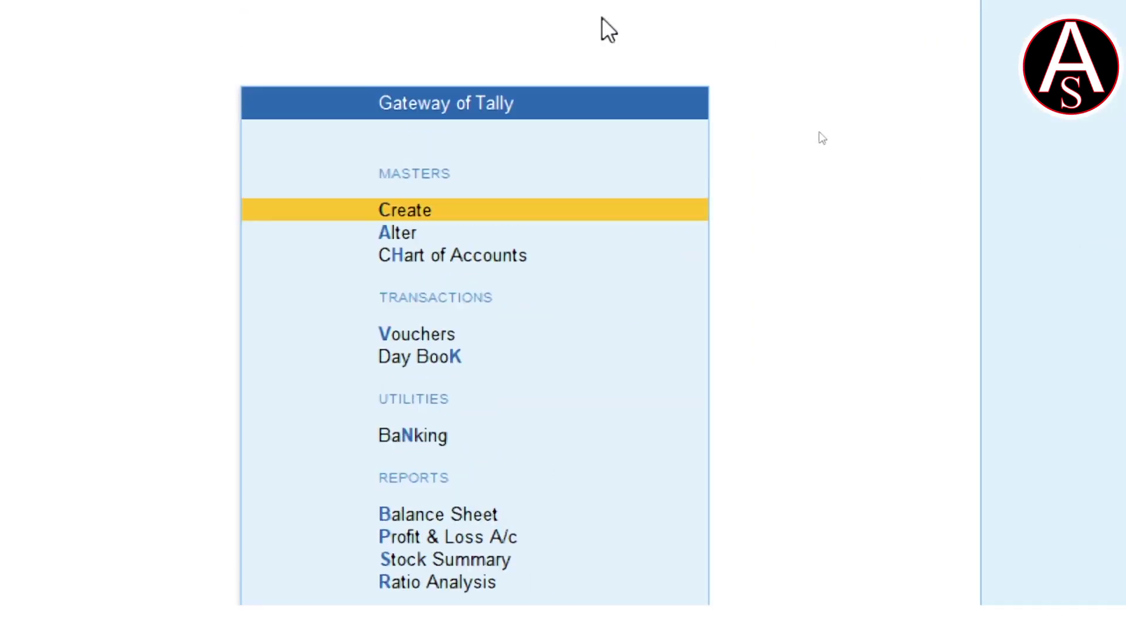
pyautogui.press('Return')
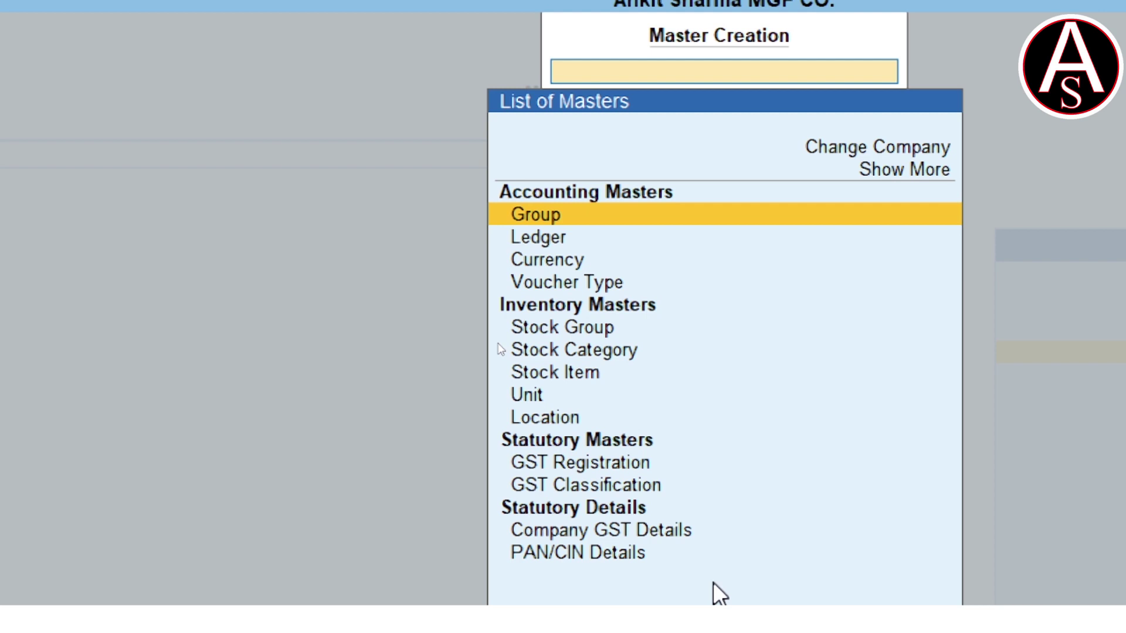
pyautogui.press('Down')
pyautogui.press('Down')
pyautogui.press('Down')
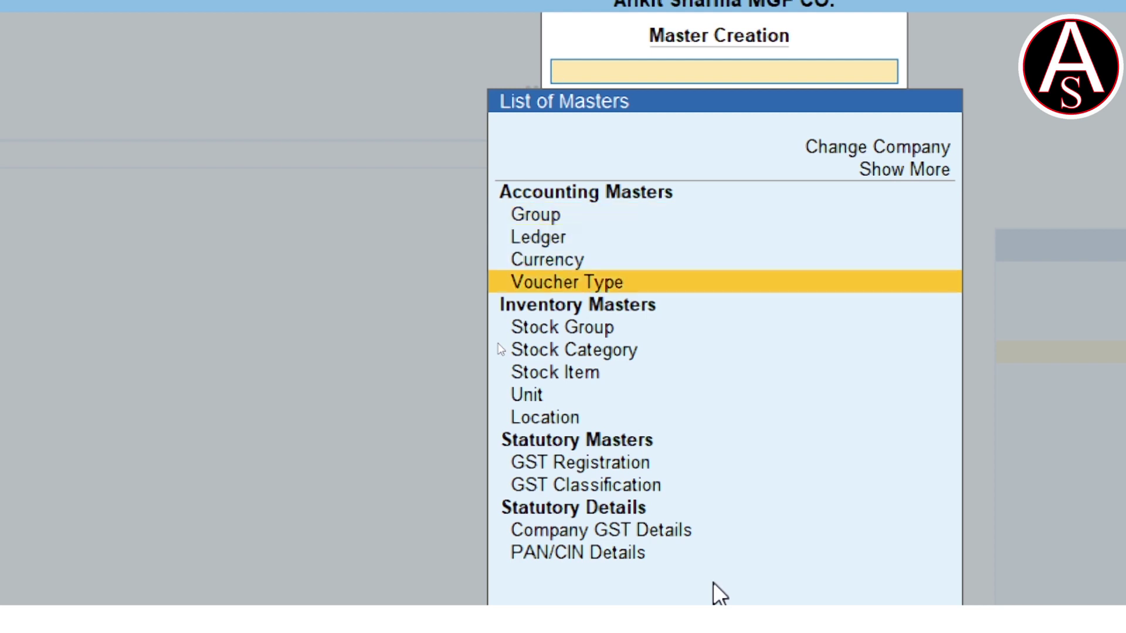
pyautogui.press('Return')
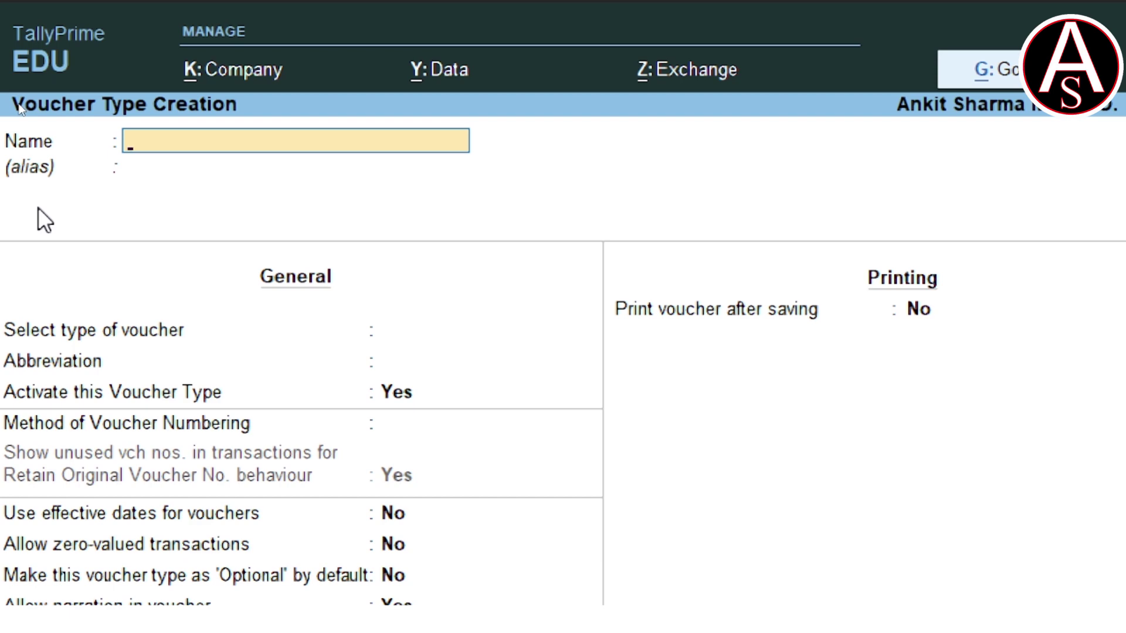
pyautogui.write('MFG JOURNAL')
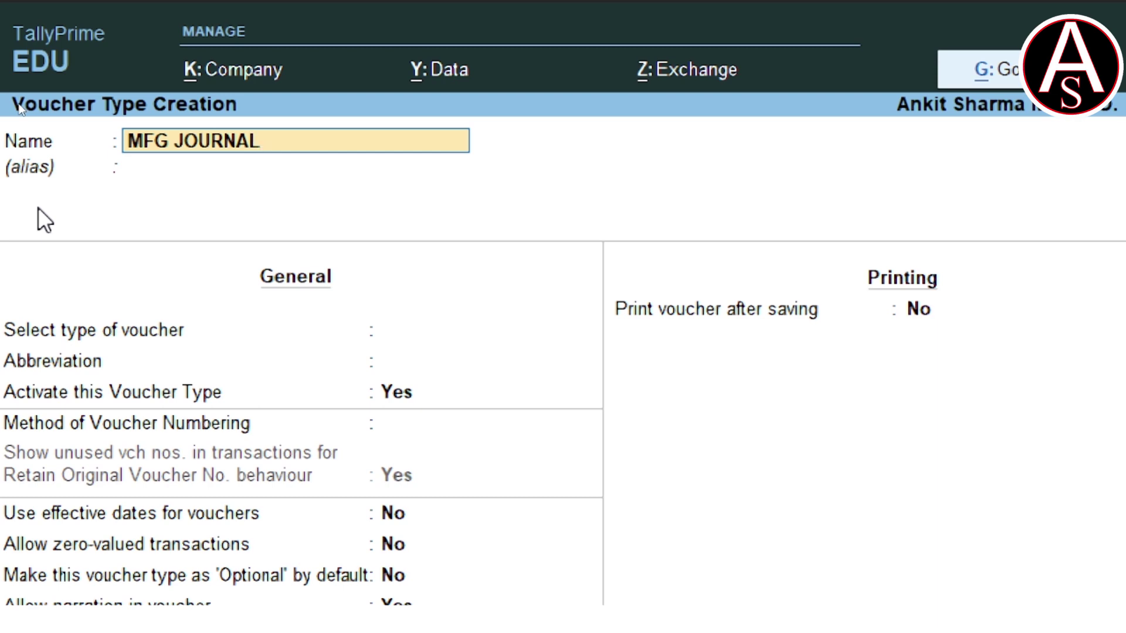
pyautogui.press('Return')
pyautogui.press('Return')
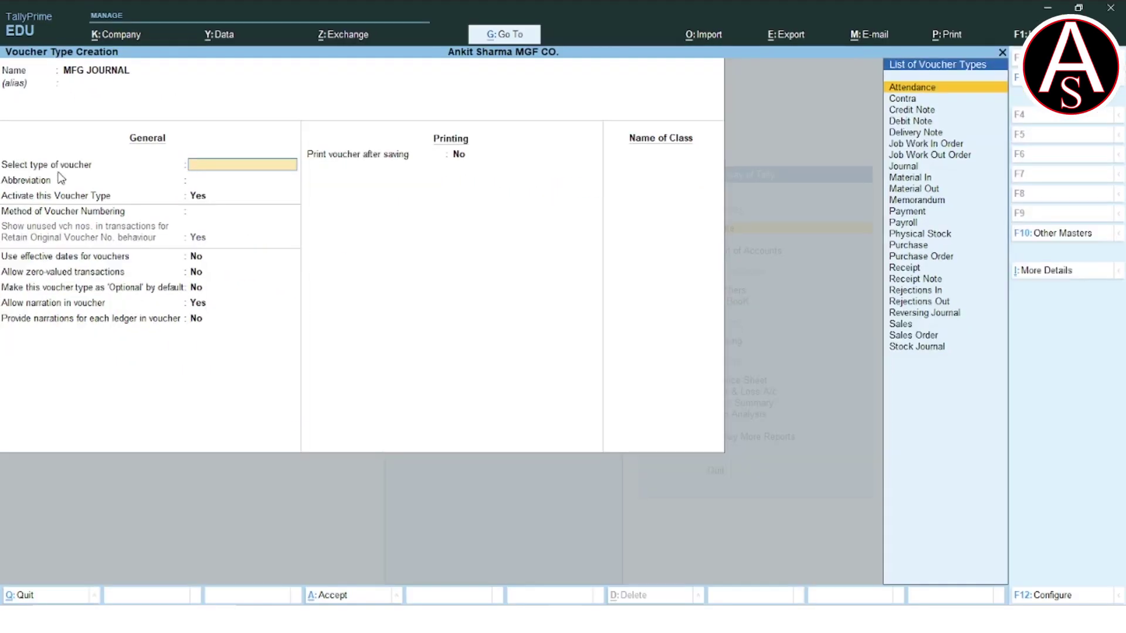
# - Base the new voucher type on Stock Journal and set its abbreviation to MFG JRNL
pyautogui.write('ST')
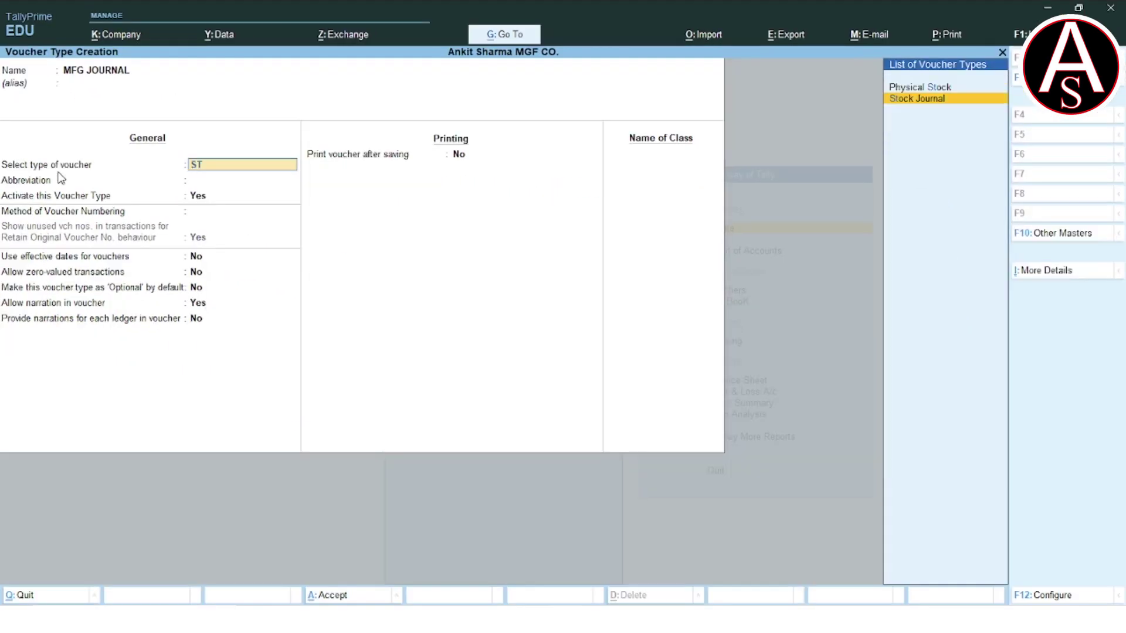
pyautogui.press('Return')
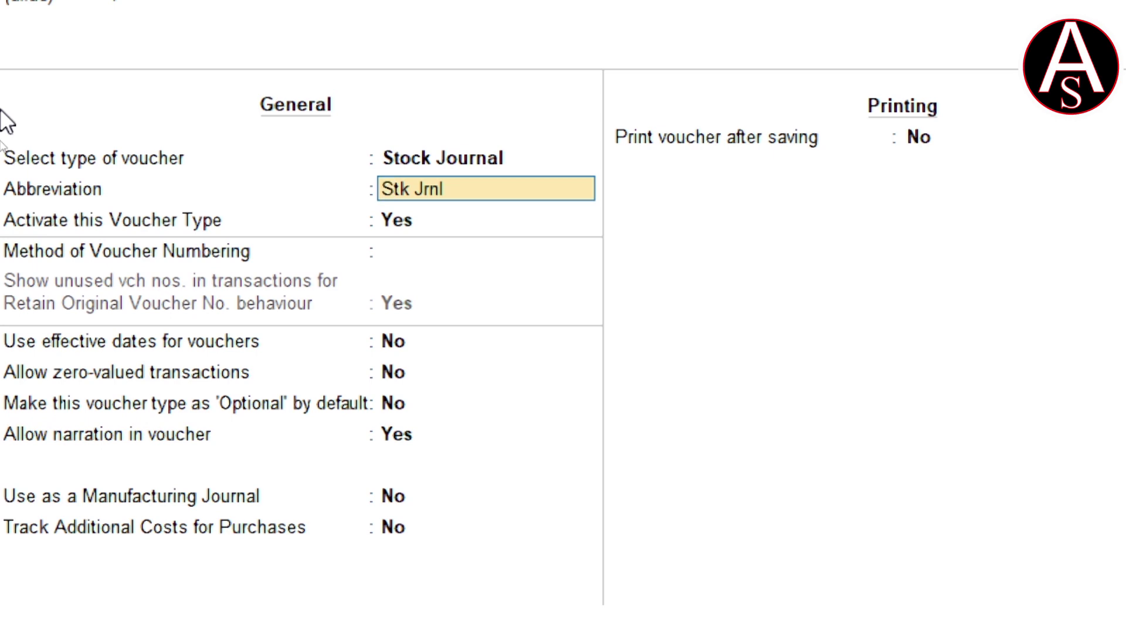
pyautogui.press('Delete')
pyautogui.press('Delete')
pyautogui.press('Delete')
pyautogui.press('Delete')
pyautogui.press('Delete')
pyautogui.press('Delete')
pyautogui.press('Delete')
pyautogui.press('Delete')
pyautogui.write('MFG')
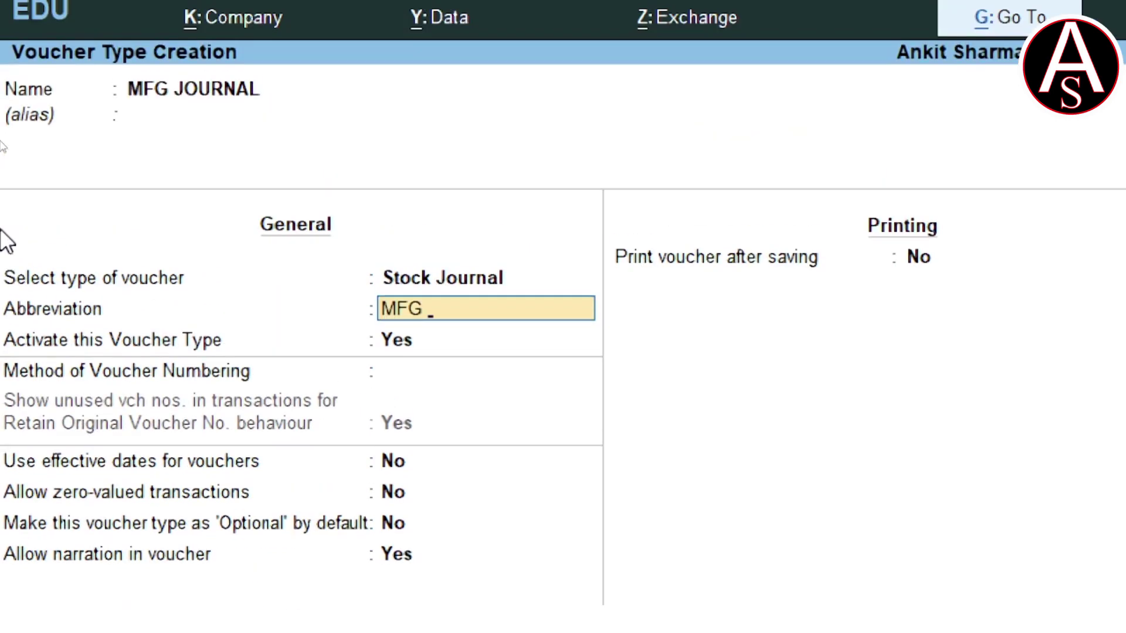
pyautogui.write(' JRNL')
pyautogui.press('Return')
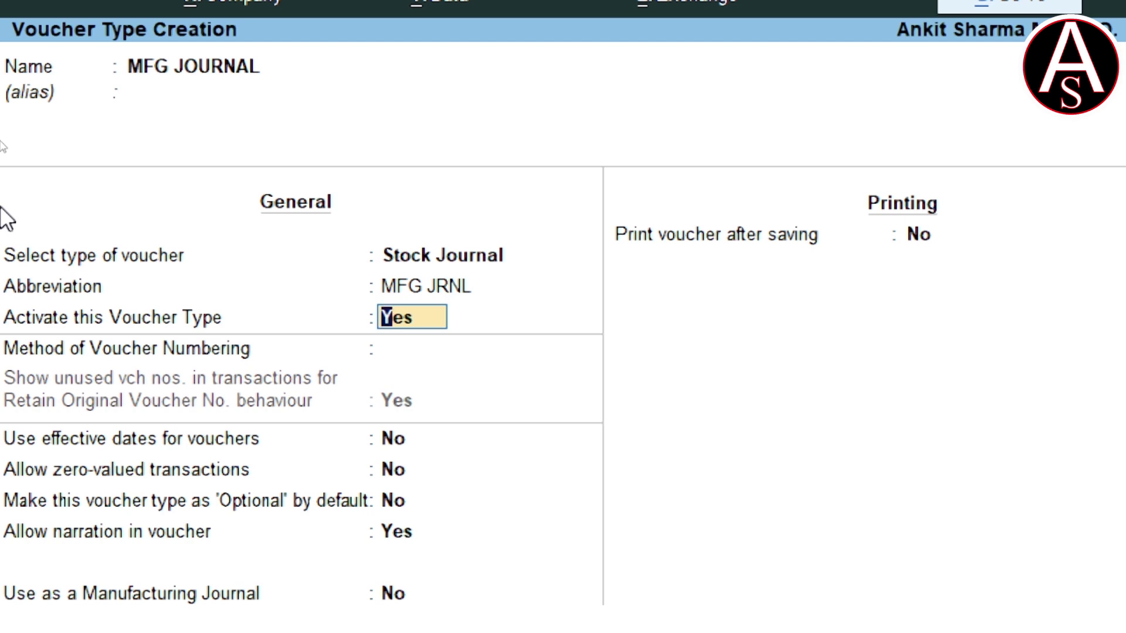
# - Set voucher numbering to Automatic with Retain Original Voucher No., keeping the voucher type active and the other general options at their defaults
pyautogui.press('Return')
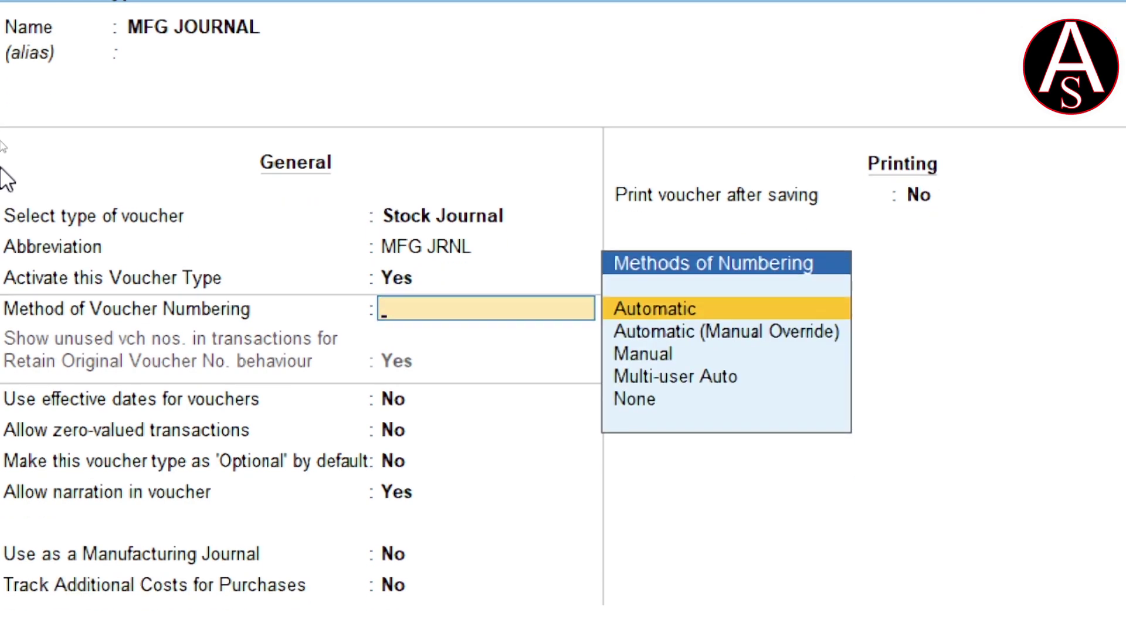
pyautogui.press('Return')
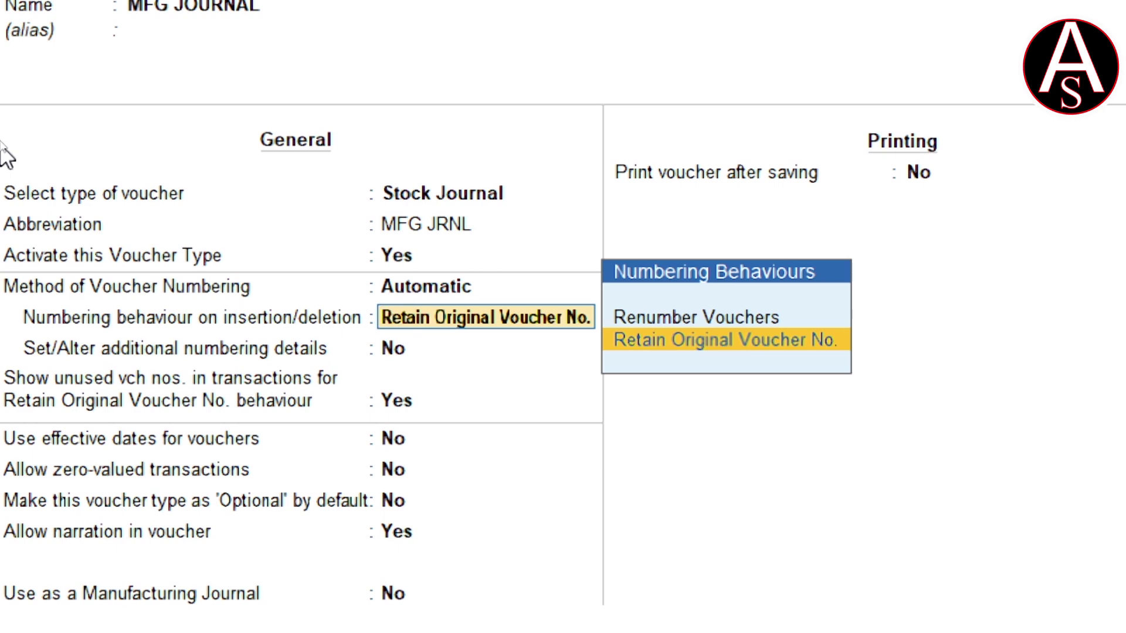
pyautogui.press('Return')
pyautogui.press('Return')
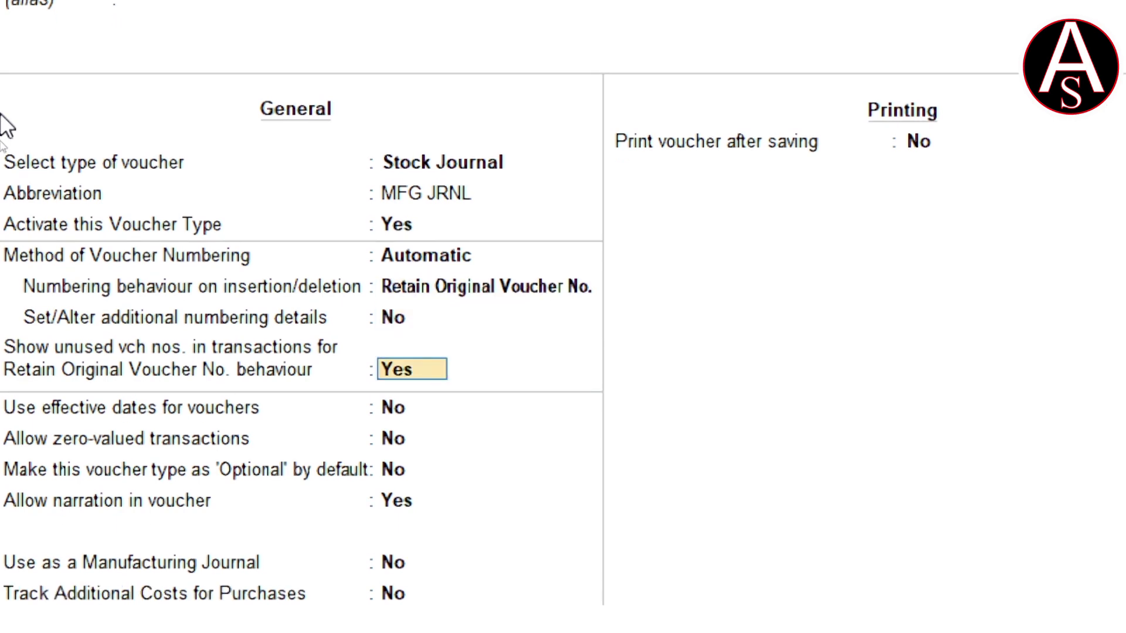
pyautogui.press('Return')
pyautogui.press('Return')
pyautogui.press('Return')
pyautogui.press('Return')
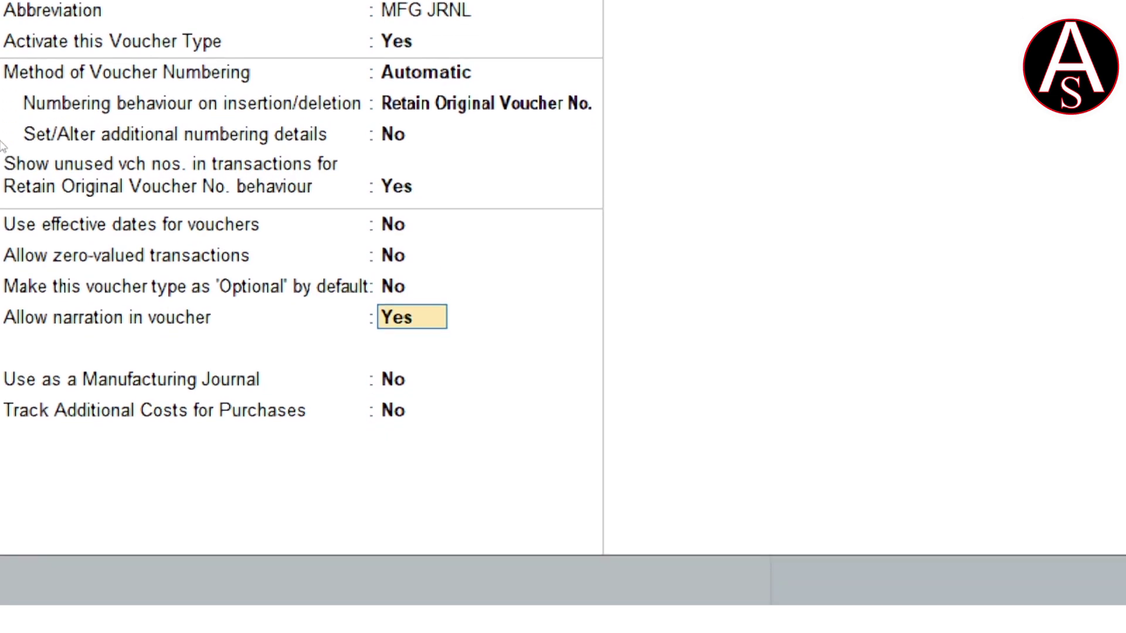
pyautogui.press('Return')
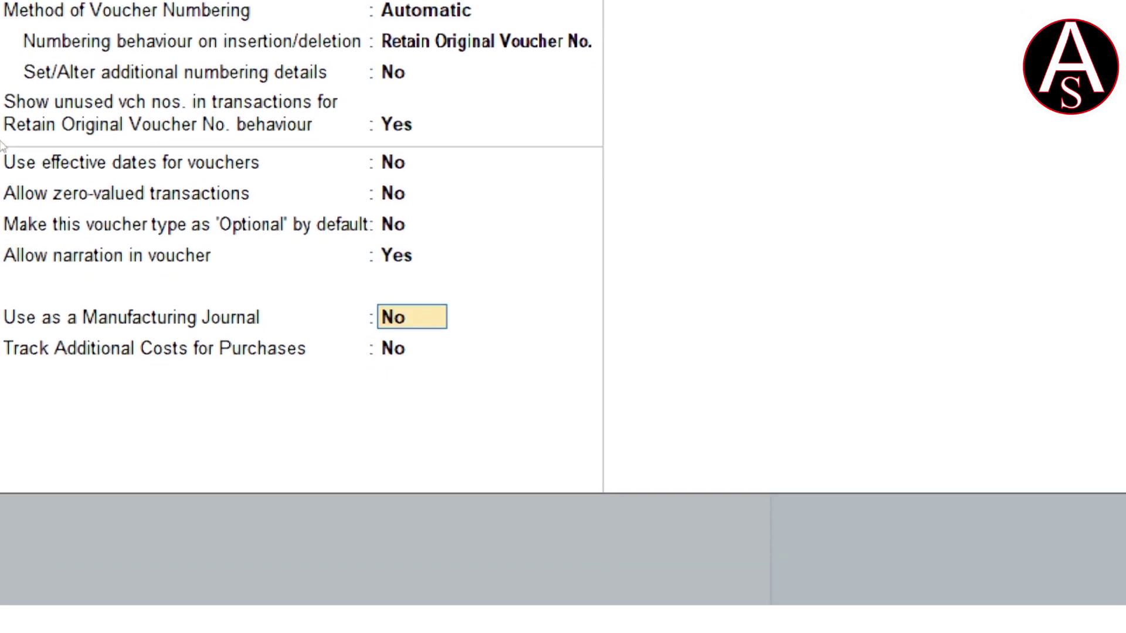
# - Enable use as a Manufacturing Journal, save the voucher type, and return to the Gateway of Tally
pyautogui.write('y')
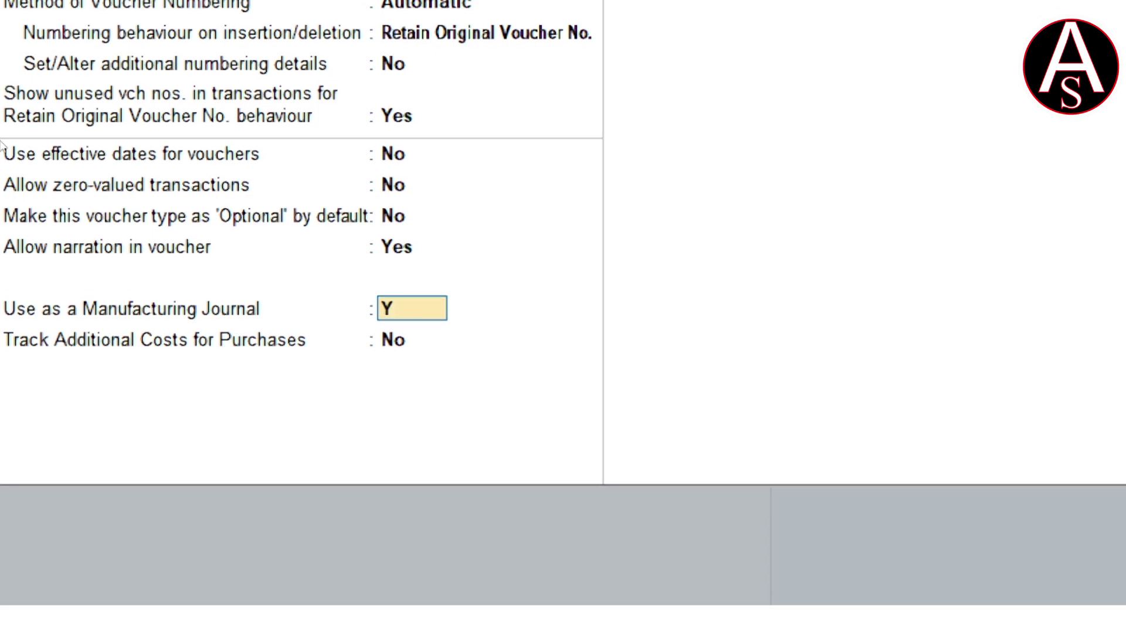
pyautogui.press('Return')
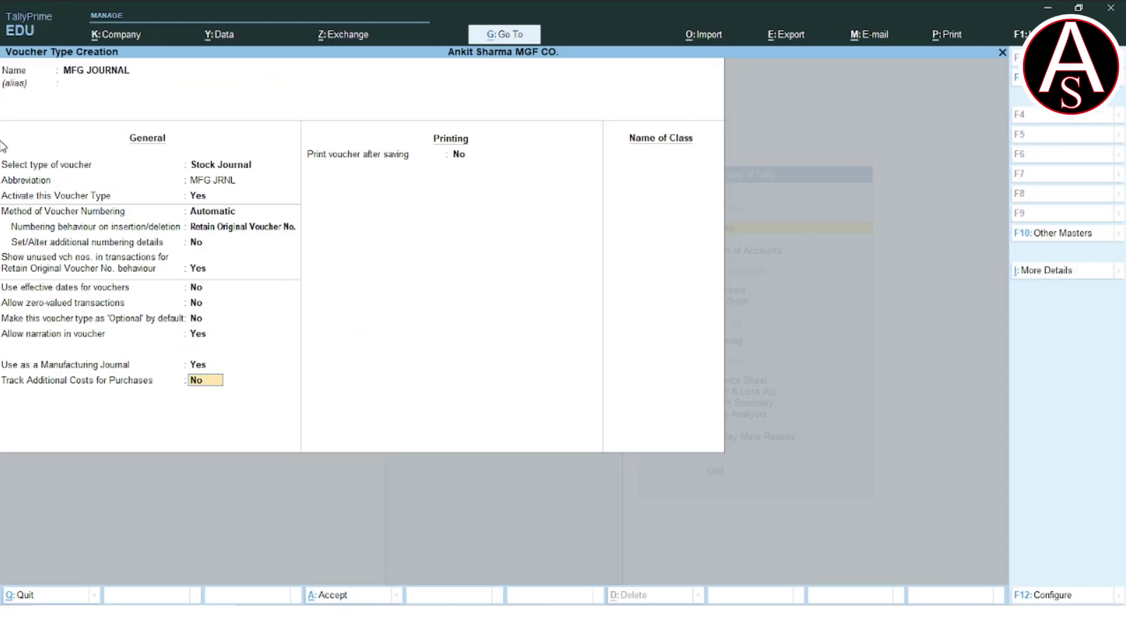
pyautogui.press('Return')
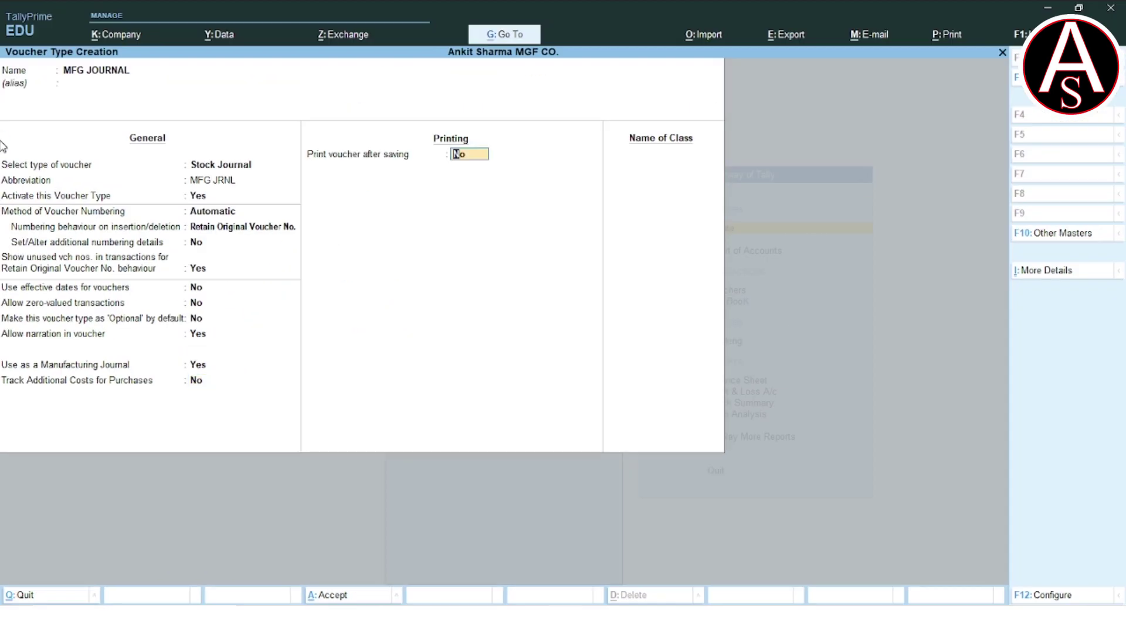
pyautogui.press('Return')
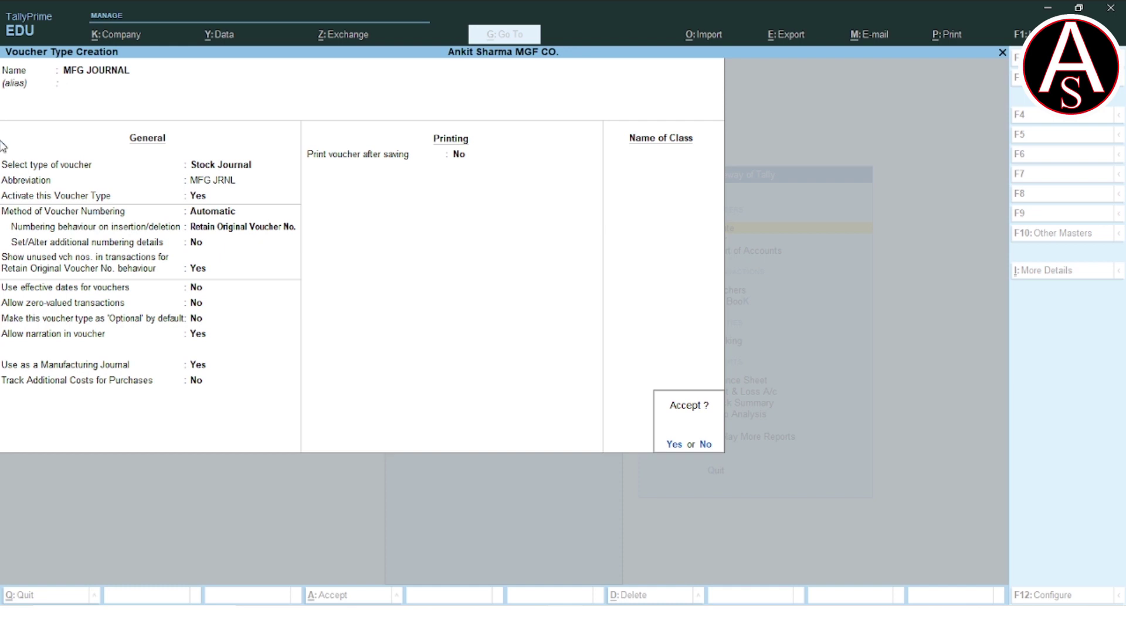
pyautogui.press('Return')
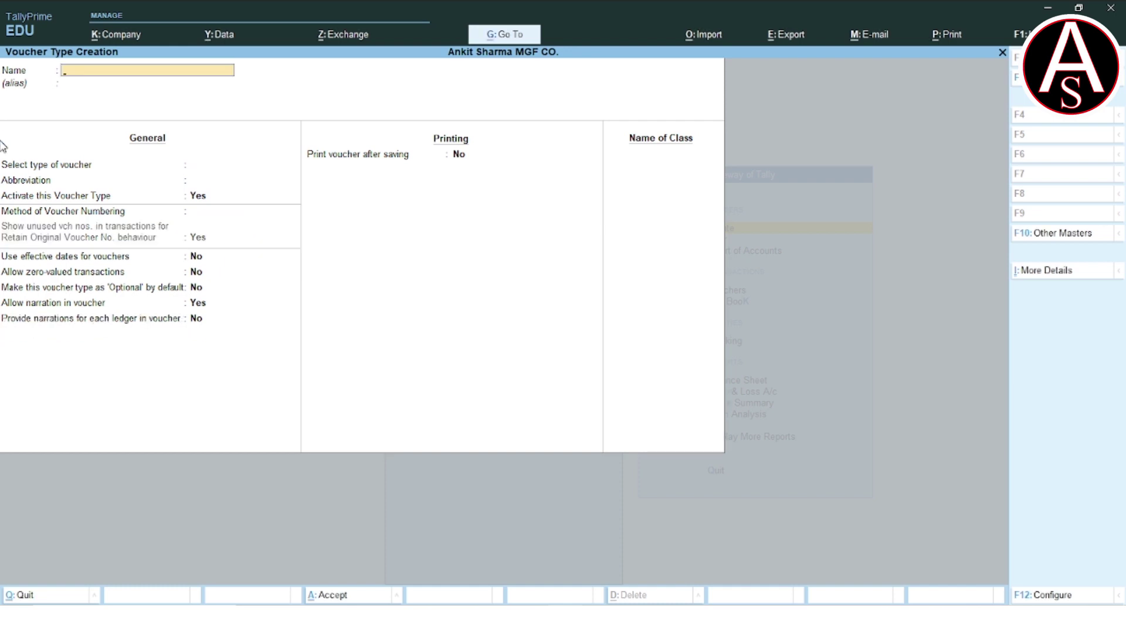
pyautogui.press('Escape')
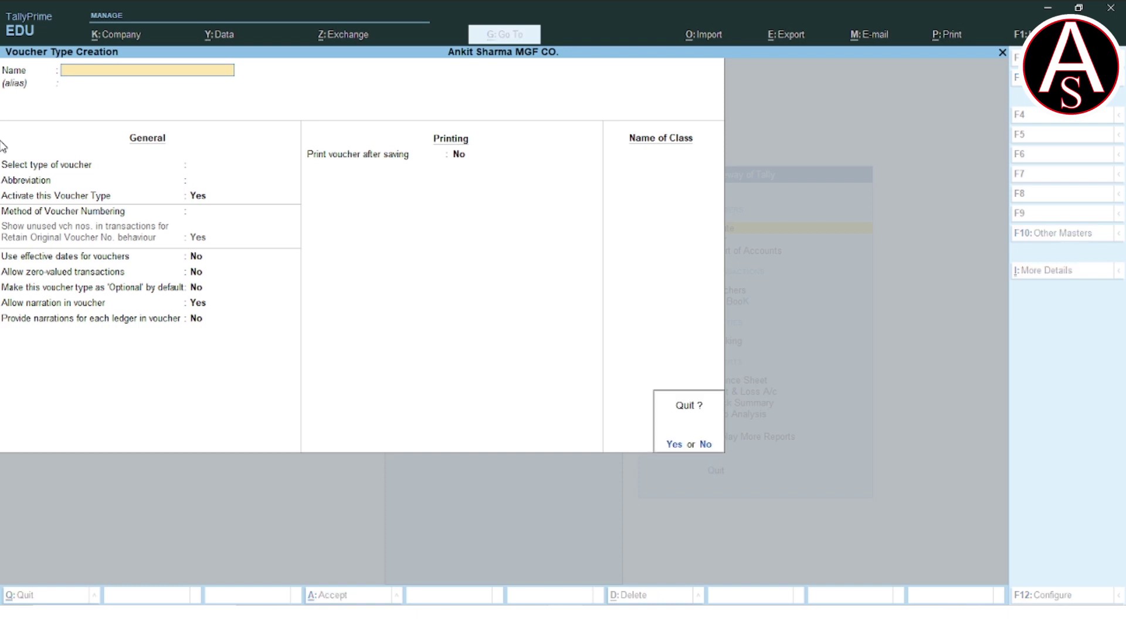
pyautogui.press('Return')
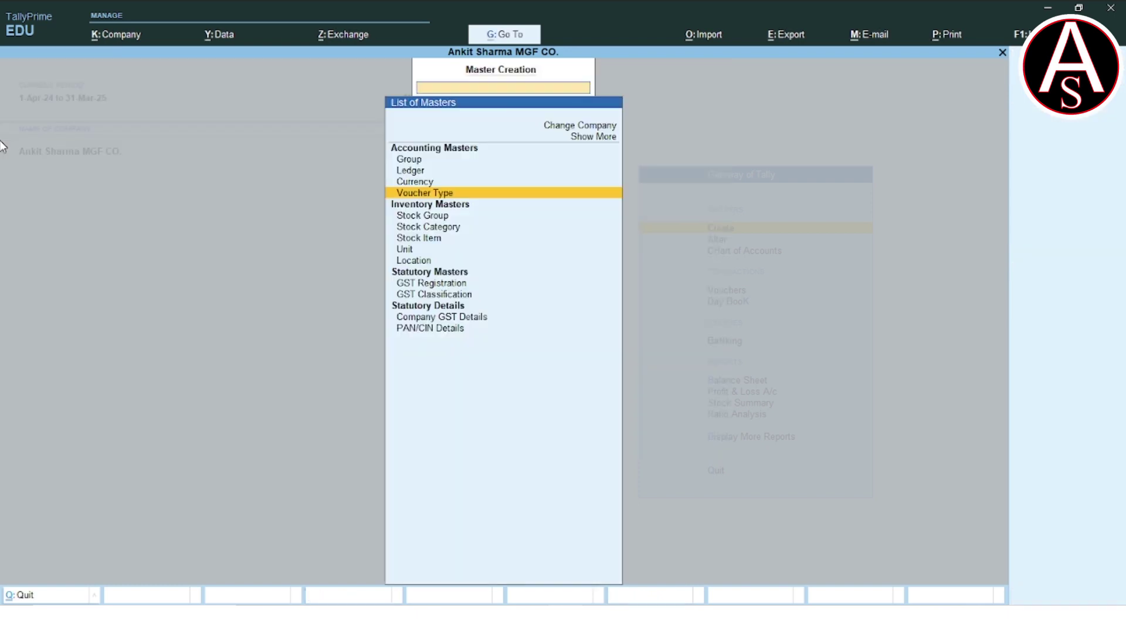
pyautogui.press('Escape')
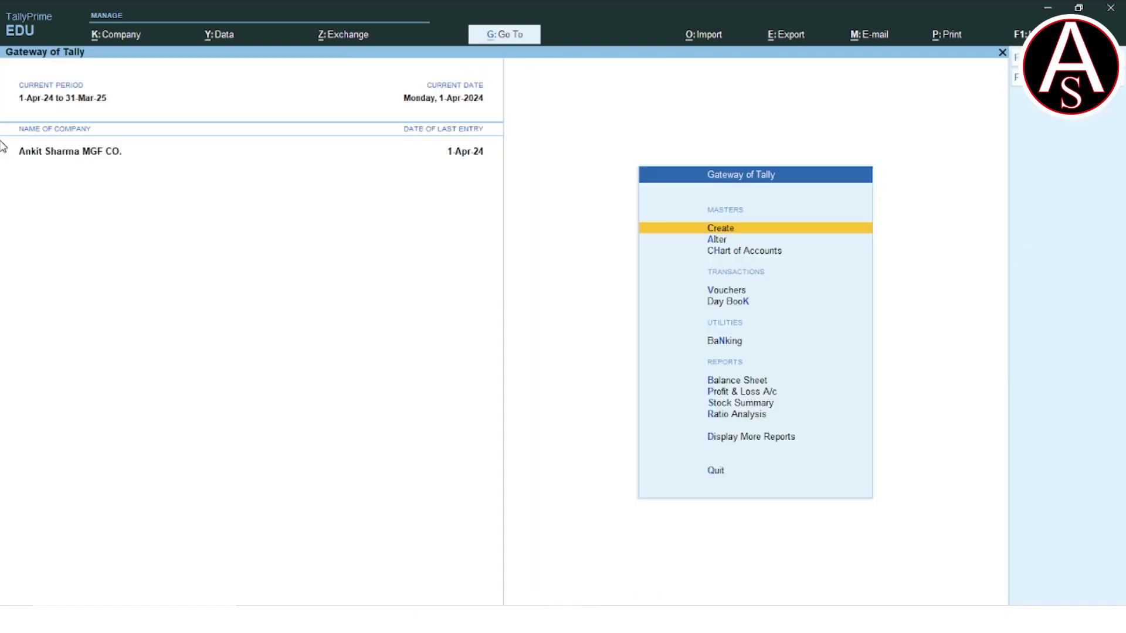
# - Open voucher entry and switch to a stock journal voucher of type MFG JOURNAL
pyautogui.press('Down')
pyautogui.press('Down')
pyautogui.press('Down')
pyautogui.press('Return')
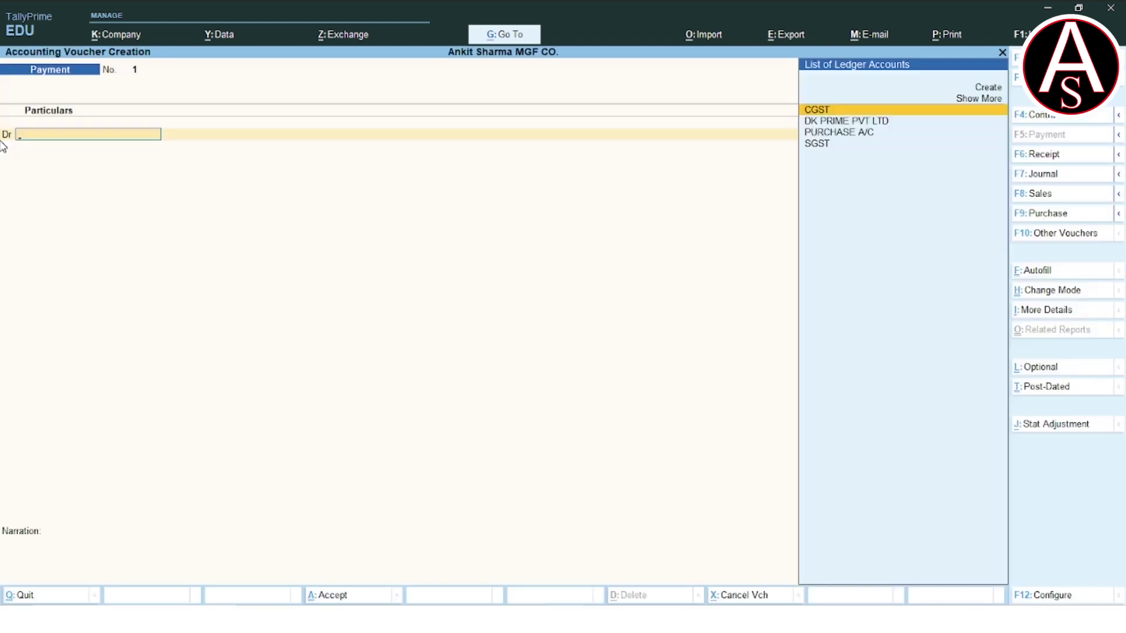
pyautogui.press('ctrl')
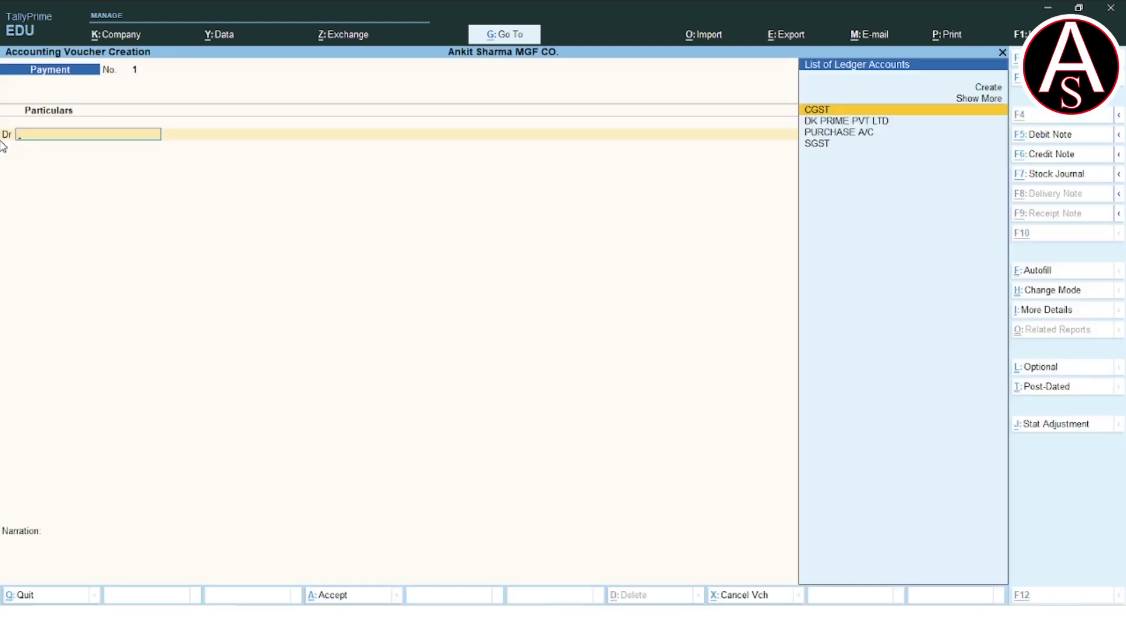
pyautogui.hotkey('ctrl', 'F7')
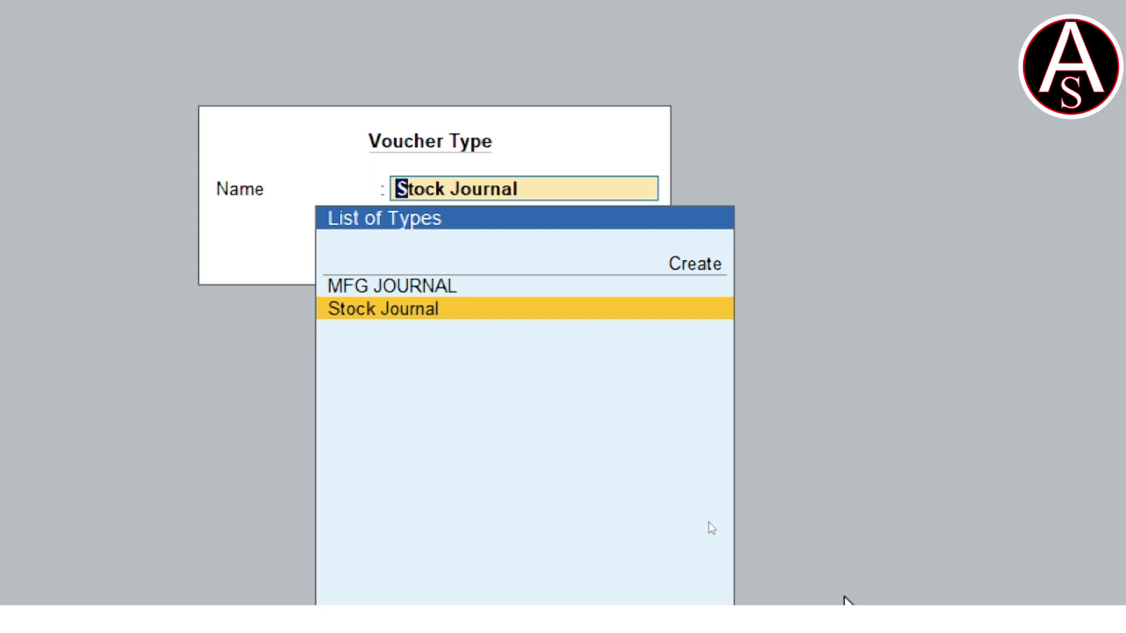
pyautogui.press('Up')
pyautogui.press('Return')
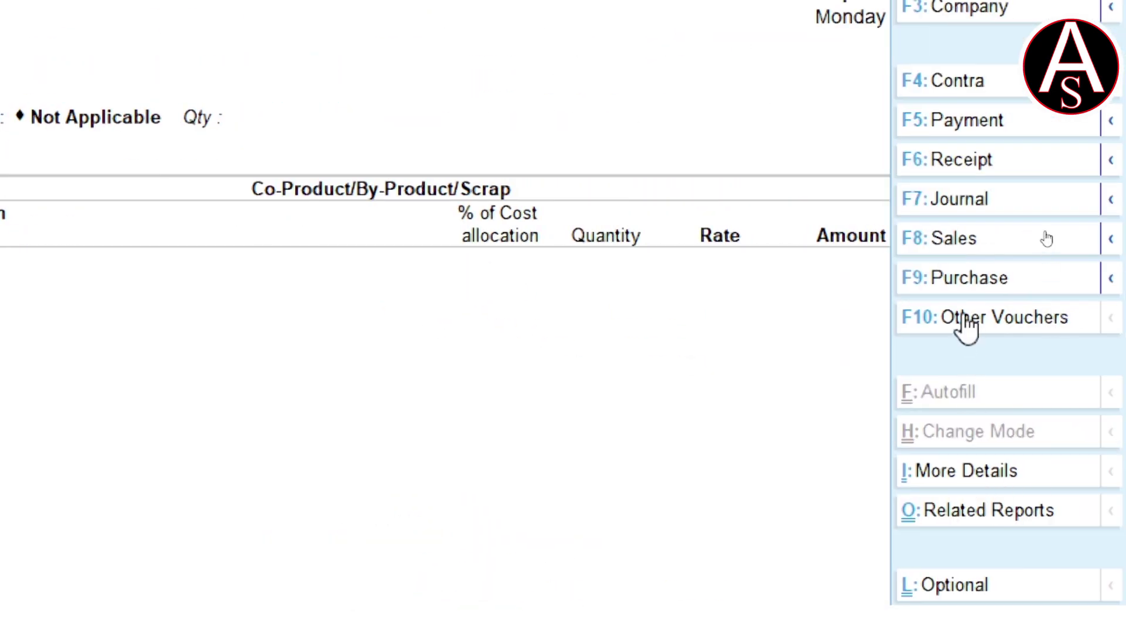
pyautogui.click(962, 319)
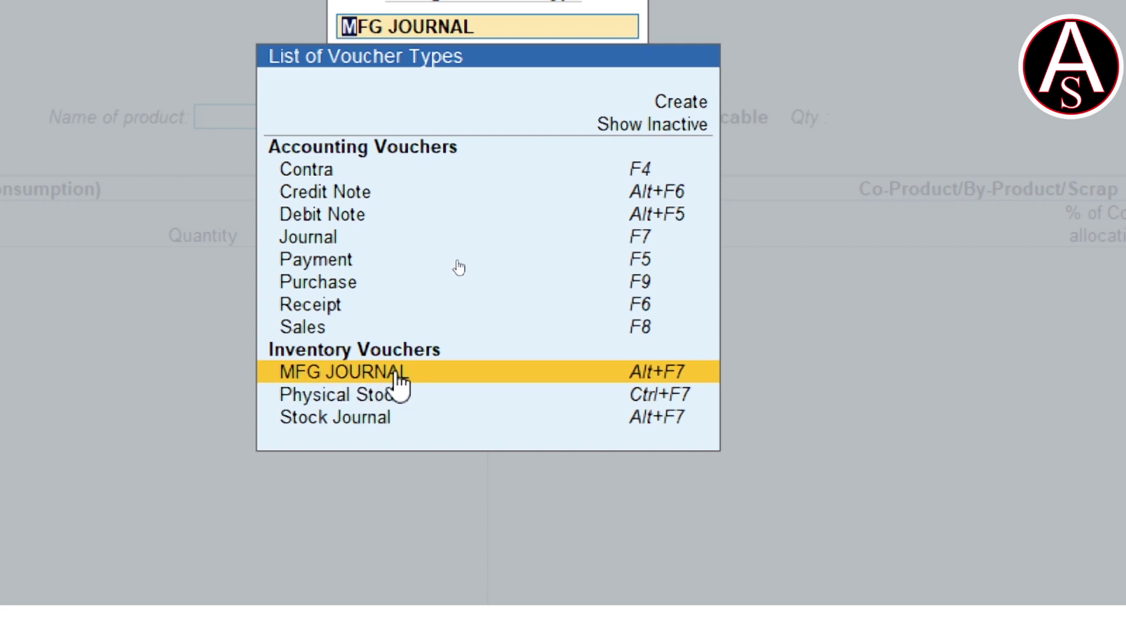
pyautogui.press('BackSpace')
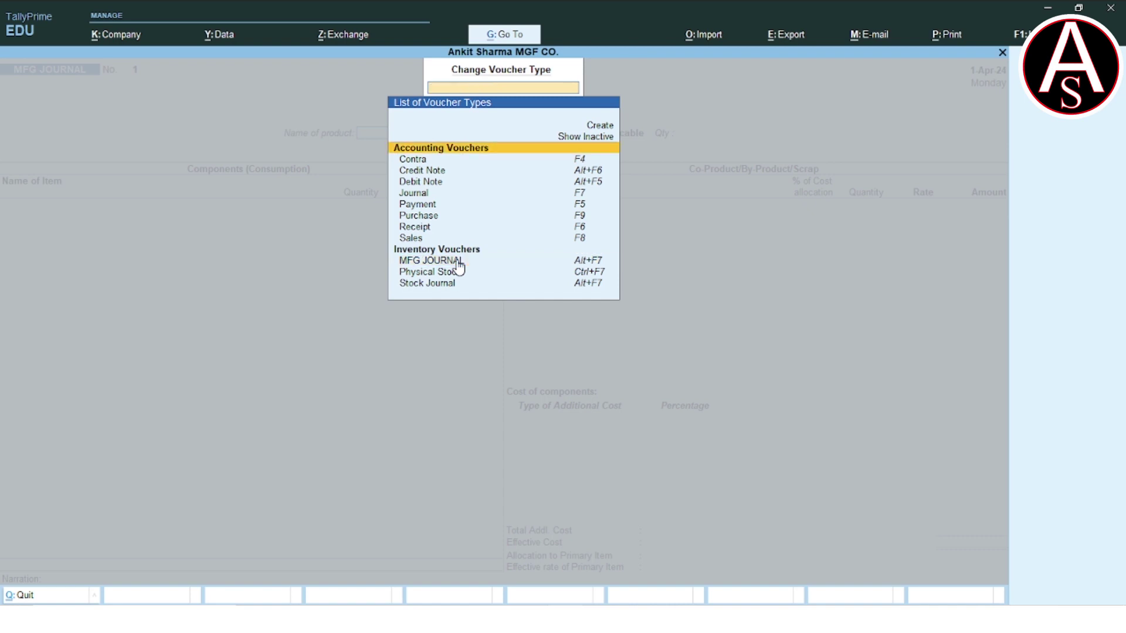
pyautogui.press('Escape')
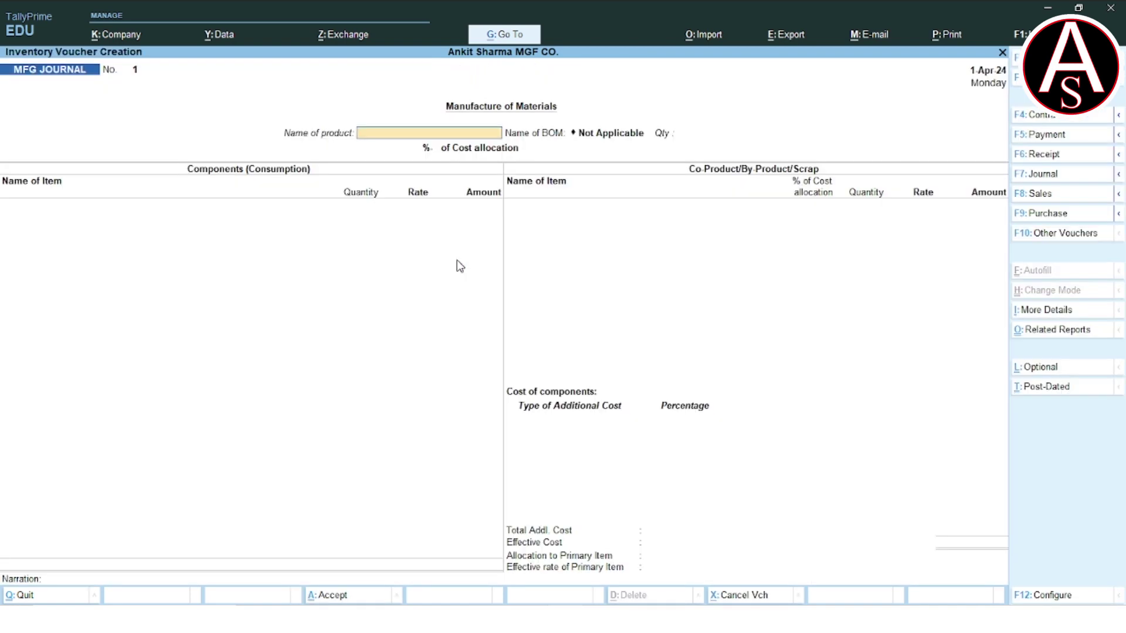
pyautogui.press('Escape')
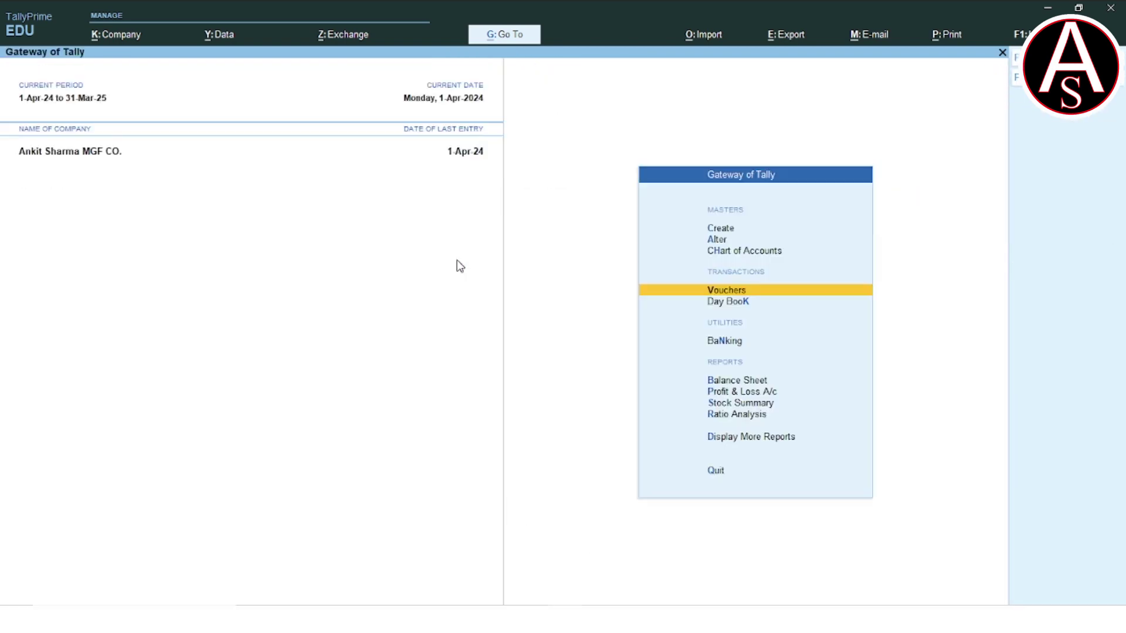
pyautogui.press('Return')
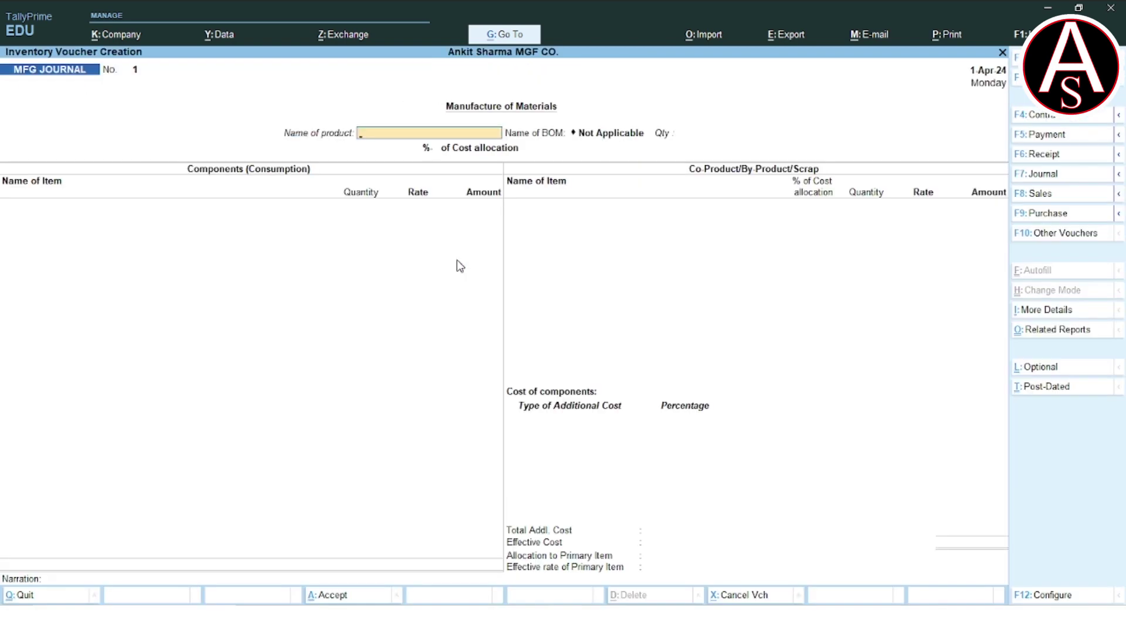
# - Switch to a sales voucher and return to the MFG JOURNAL type through the list of voucher types
pyautogui.press('F8')
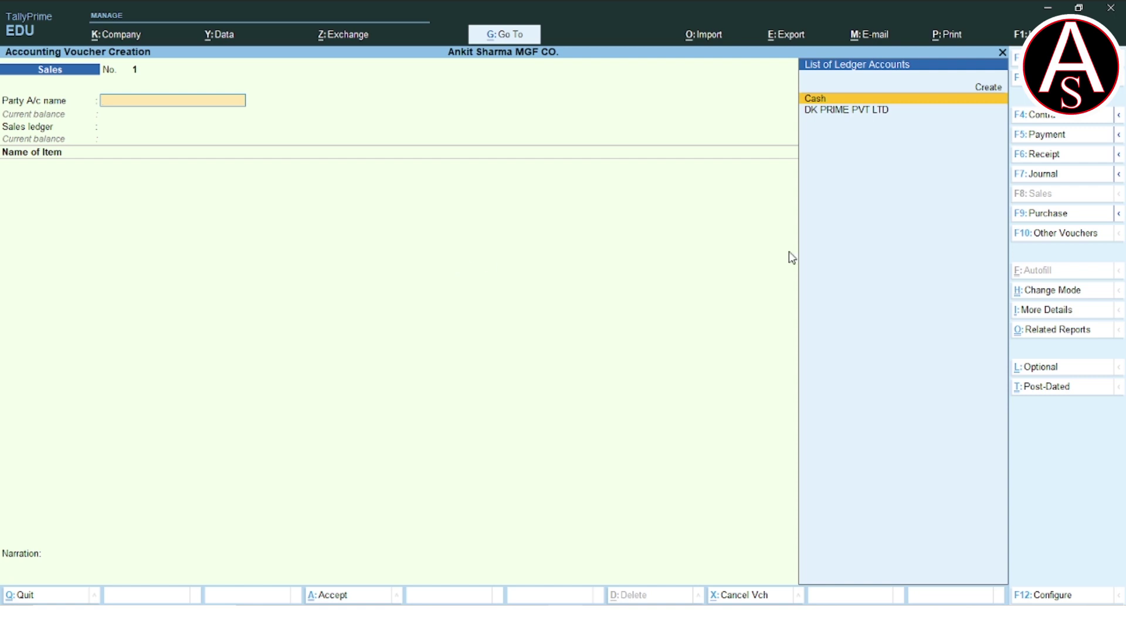
pyautogui.click(1050, 234)
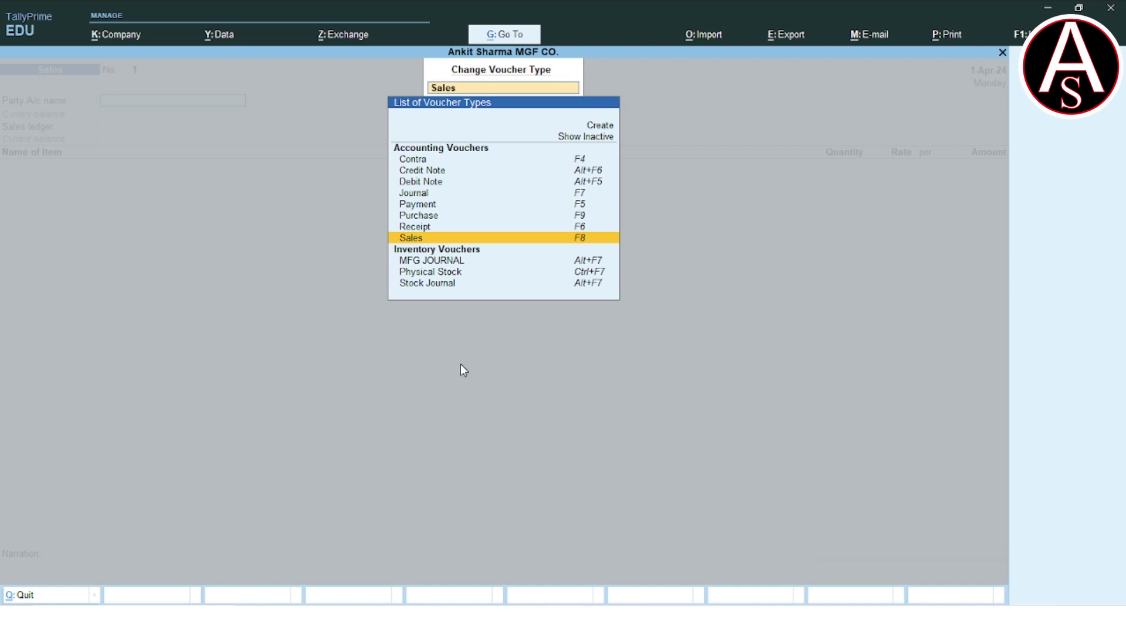
pyautogui.press('Down')
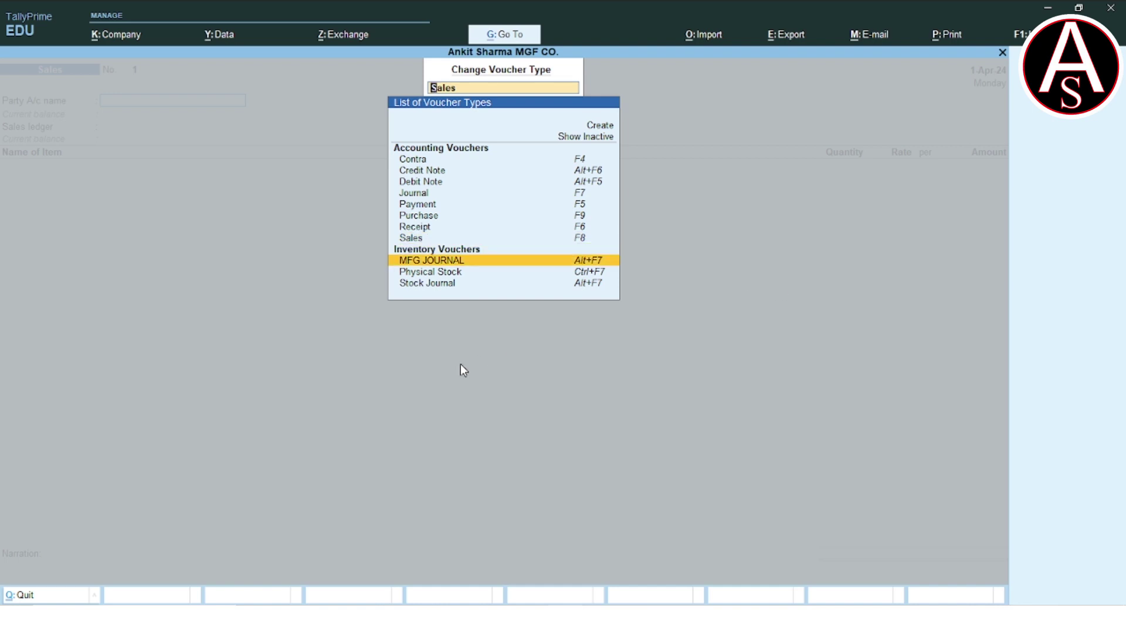
pyautogui.press('Return')
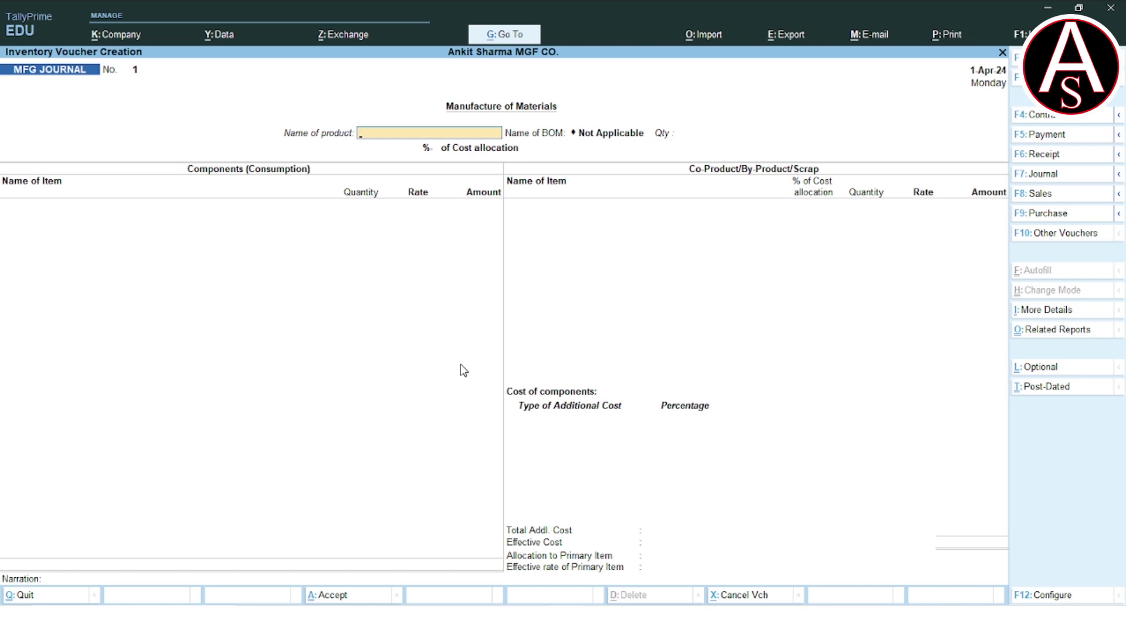
# - Select Boat 2.0 Speaker as the product to manufacture, using the Speaker BOM with a quantity of 100 NOS
pyautogui.write('B')
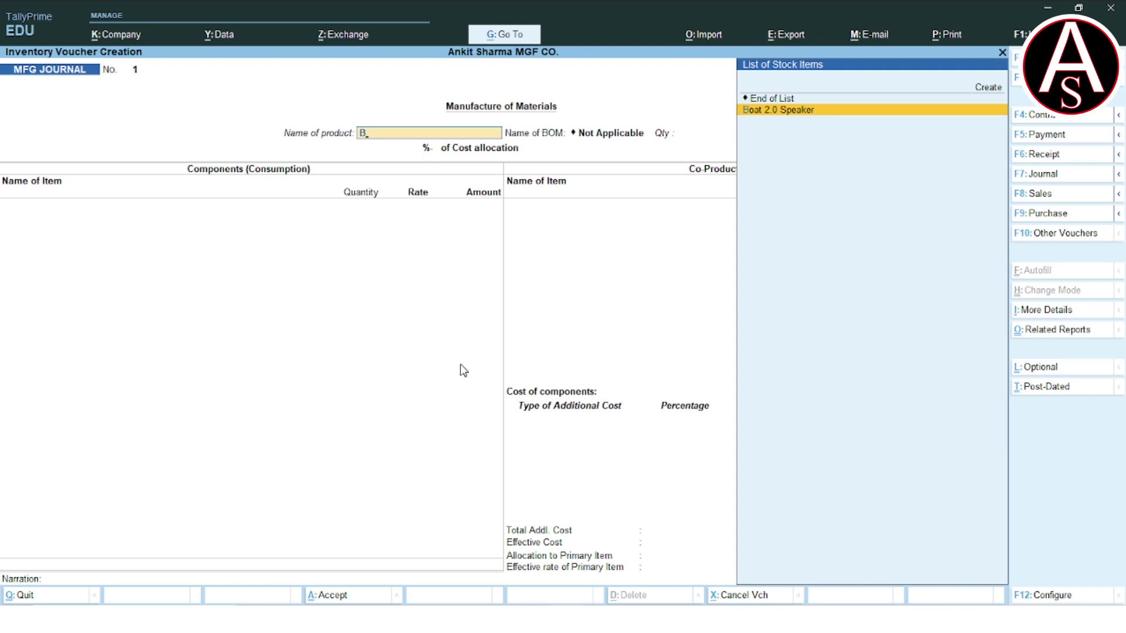
pyautogui.press('Return')
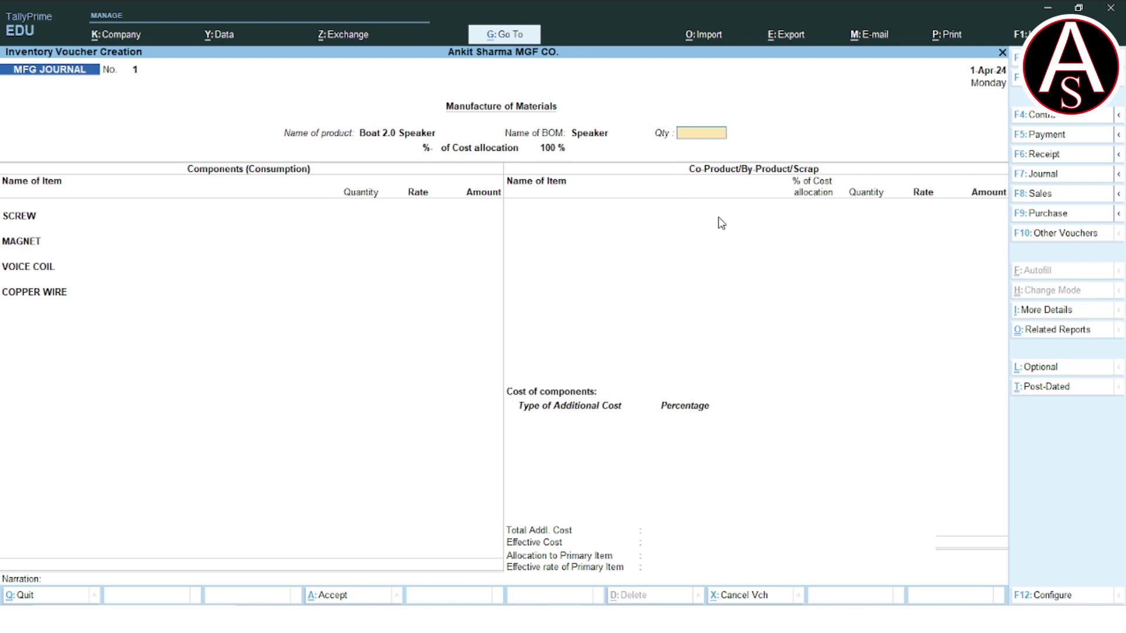
pyautogui.write('100')
pyautogui.press('Return')
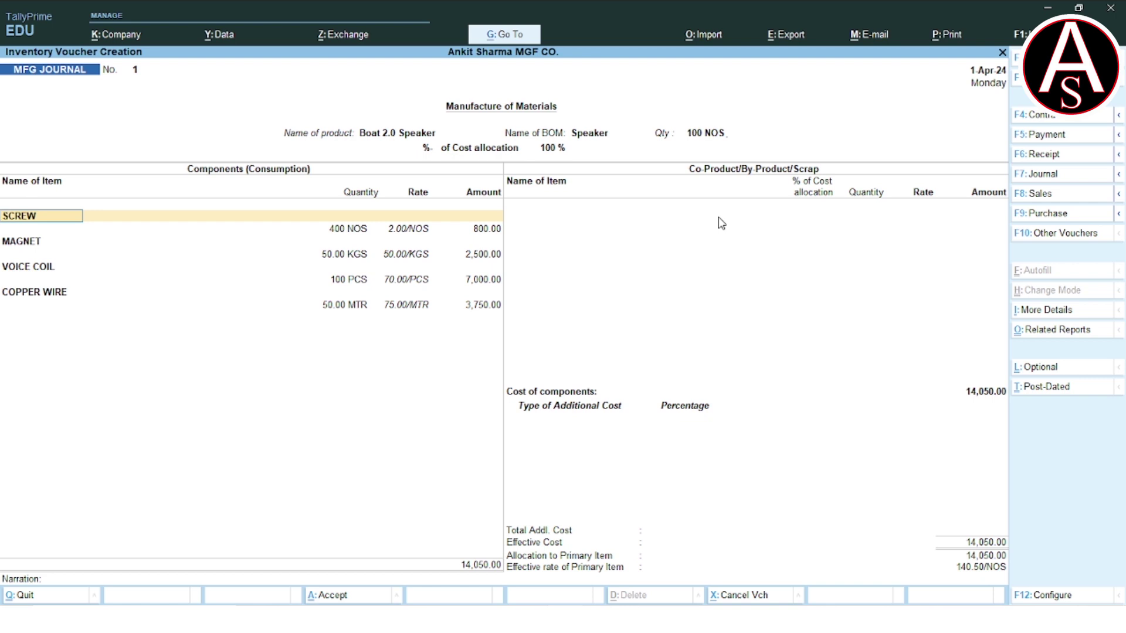
# - Set the quantity of Boat 2.0 Speaker to manufacture to 300 NOS
pyautogui.press('BackSpace')
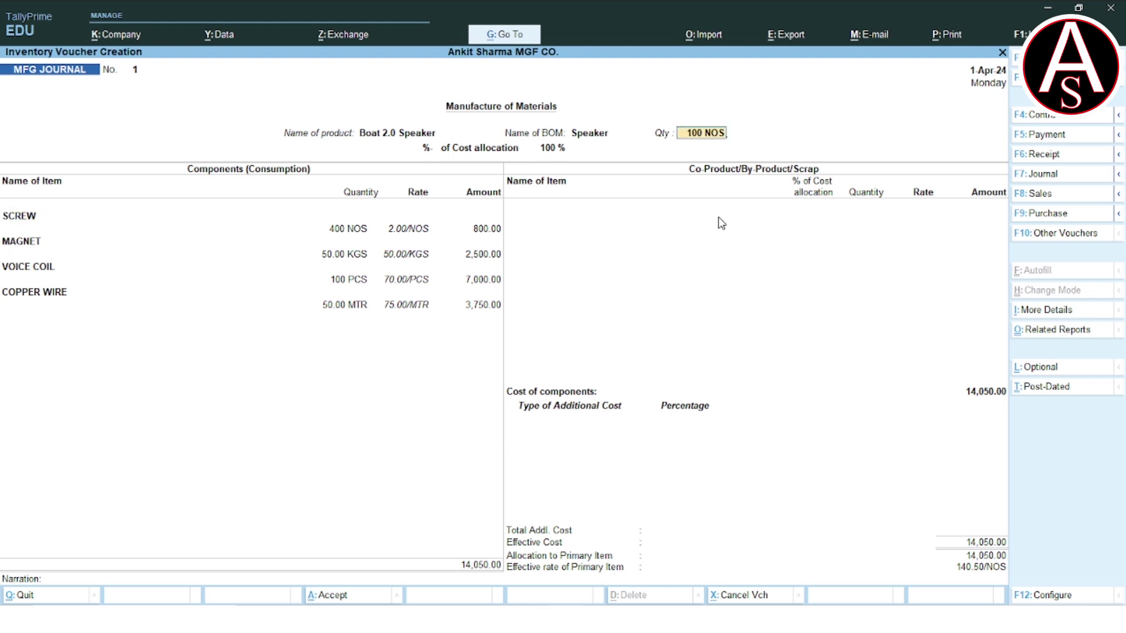
pyautogui.write('300')
pyautogui.press('Return')
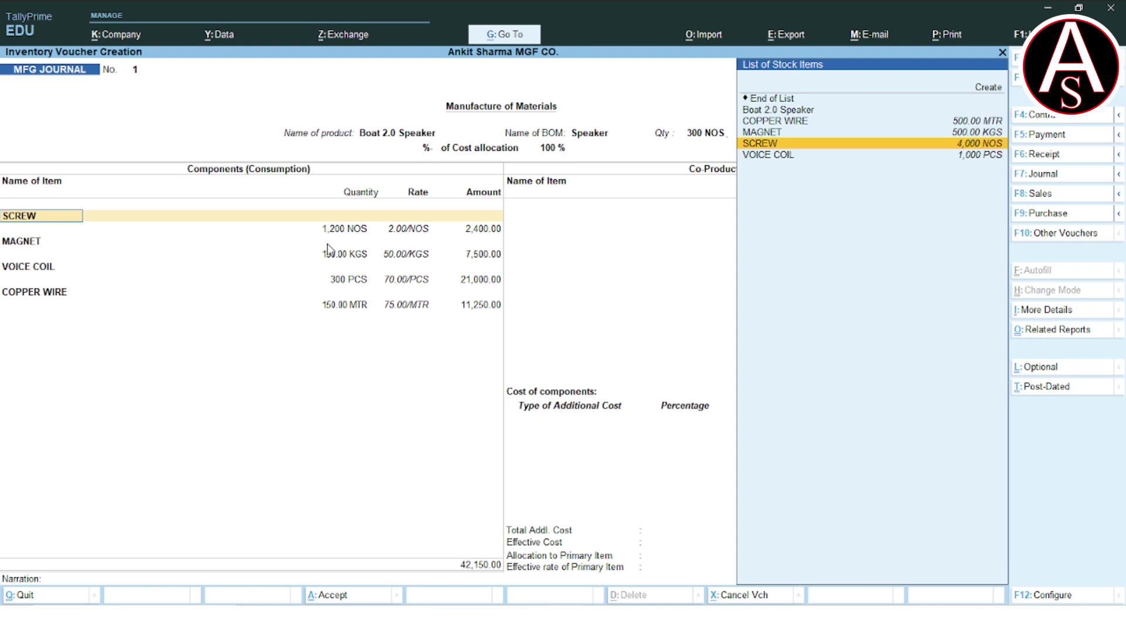
# - Accept the SCREW, MAGNET, VOICE COIL and COPPER WIRE component lines as filled in and leave the co-product list empty
pyautogui.press('Return')
pyautogui.press('Return')
pyautogui.press('Return')
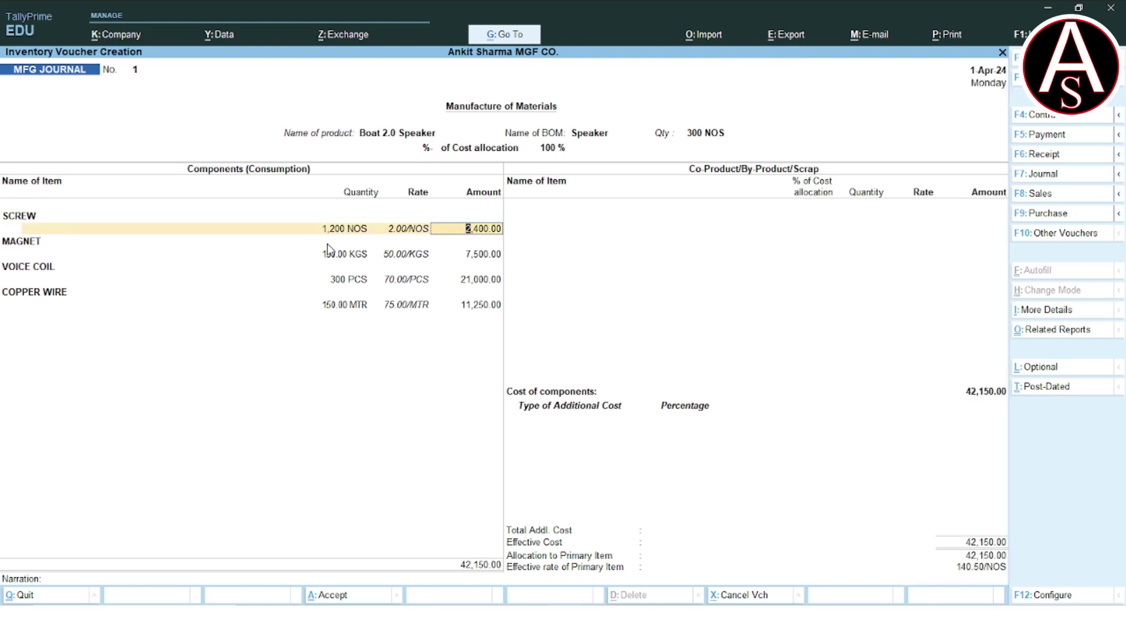
pyautogui.press('Return')
pyautogui.press('Return')
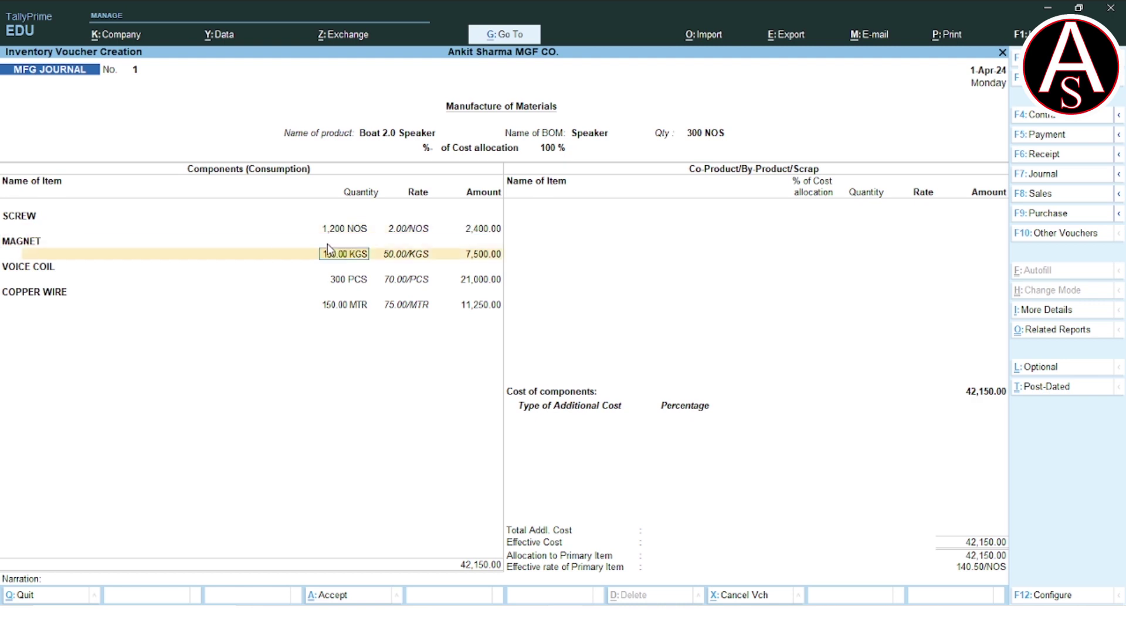
pyautogui.press('Return')
pyautogui.press('Return')
pyautogui.press('Return')
pyautogui.press('Return')
pyautogui.press('Return')
pyautogui.press('Return')
pyautogui.press('Return')
pyautogui.press('Return')
pyautogui.press('Return')
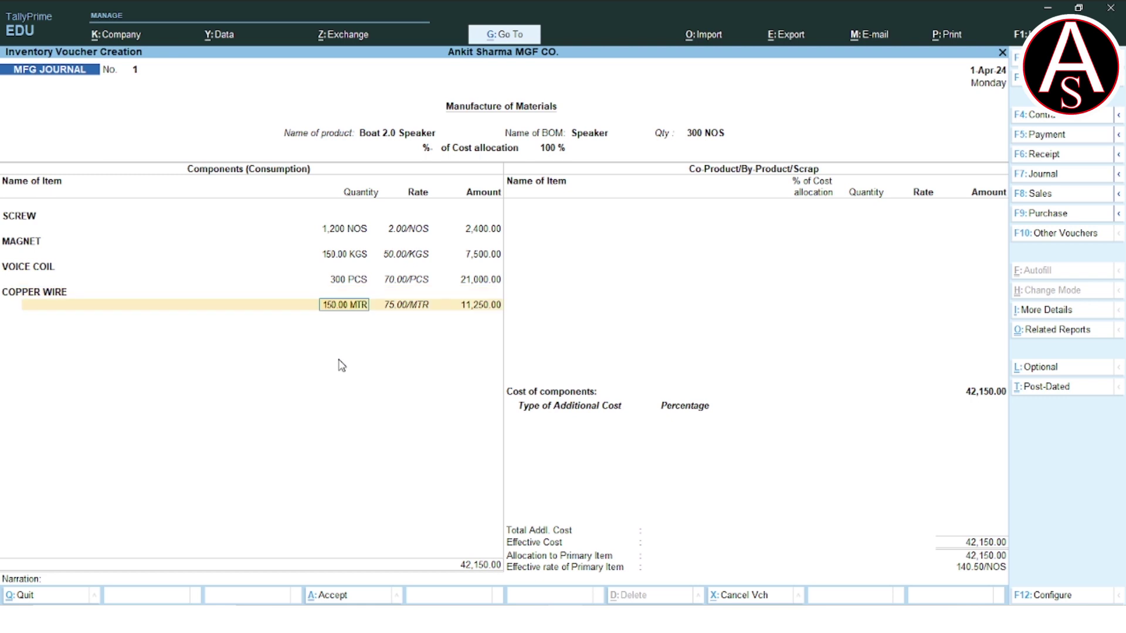
pyautogui.press('Return')
pyautogui.press('Return')
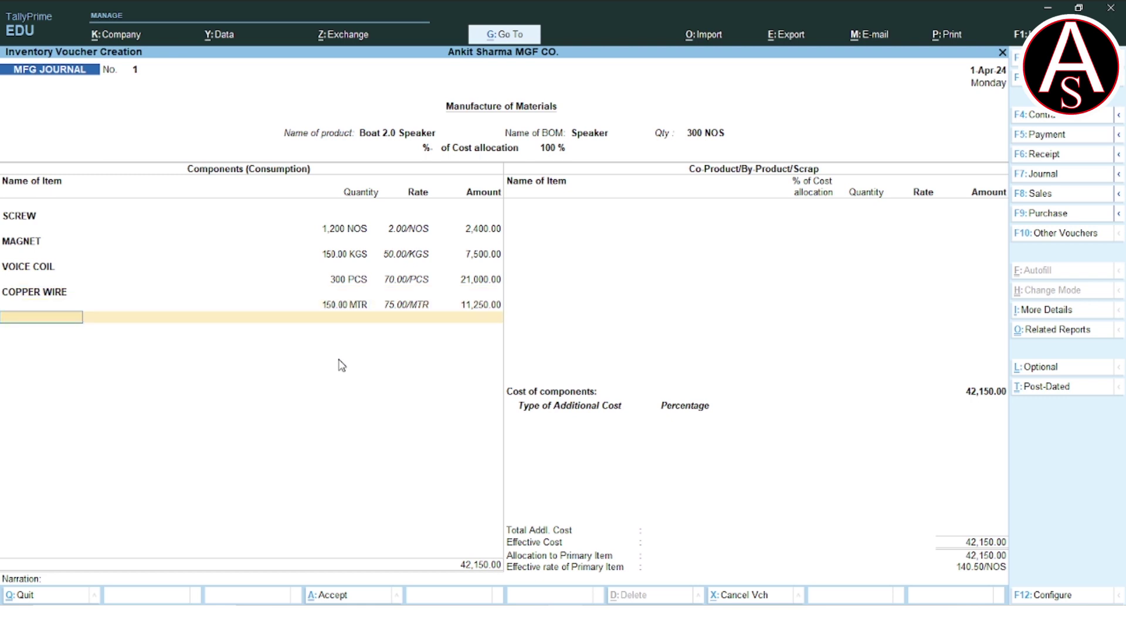
pyautogui.press('Return')
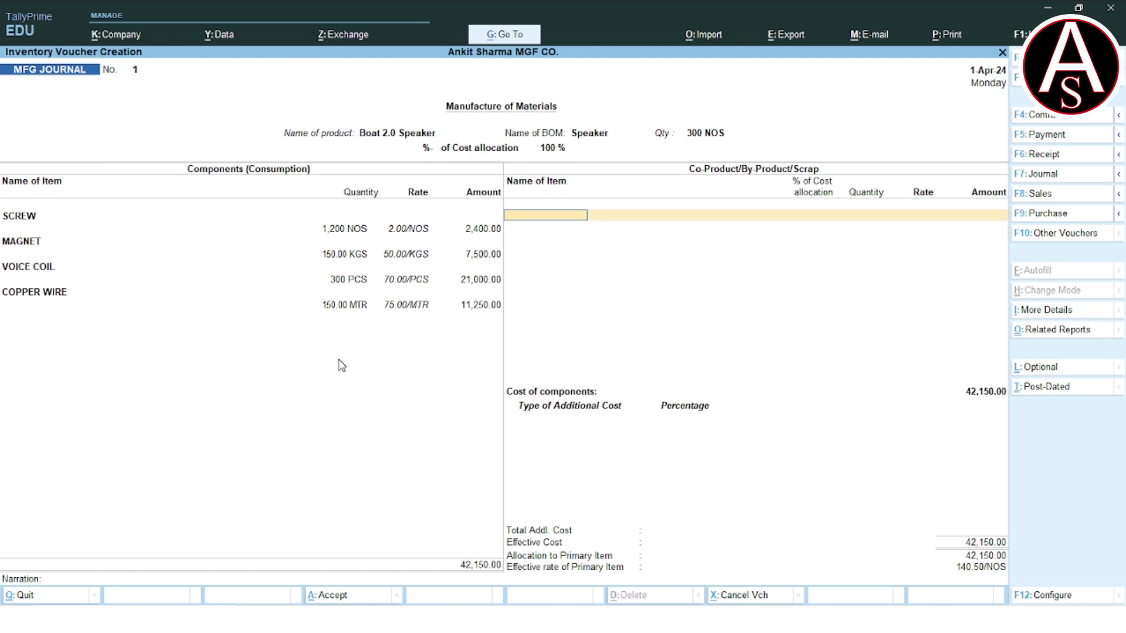
pyautogui.press('Return')
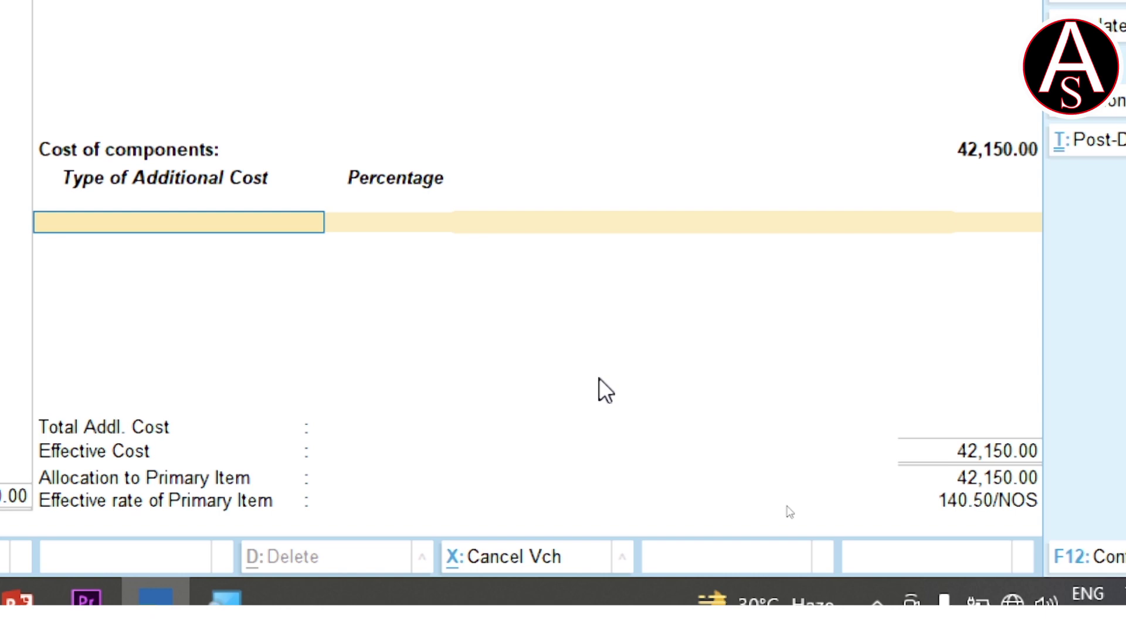
# - Start a new additional cost ledger named WAGES and place it under Direct Expenses
pyautogui.hotkey('alt', 'c')
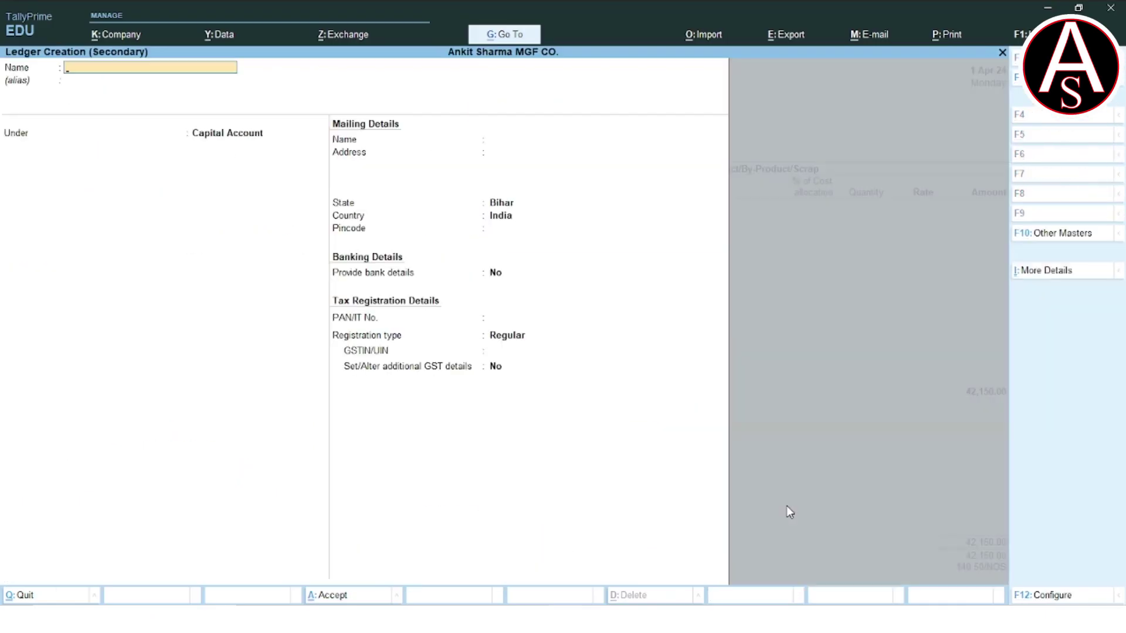
pyautogui.write('WAGES')
pyautogui.press('Return')
pyautogui.press('Return')
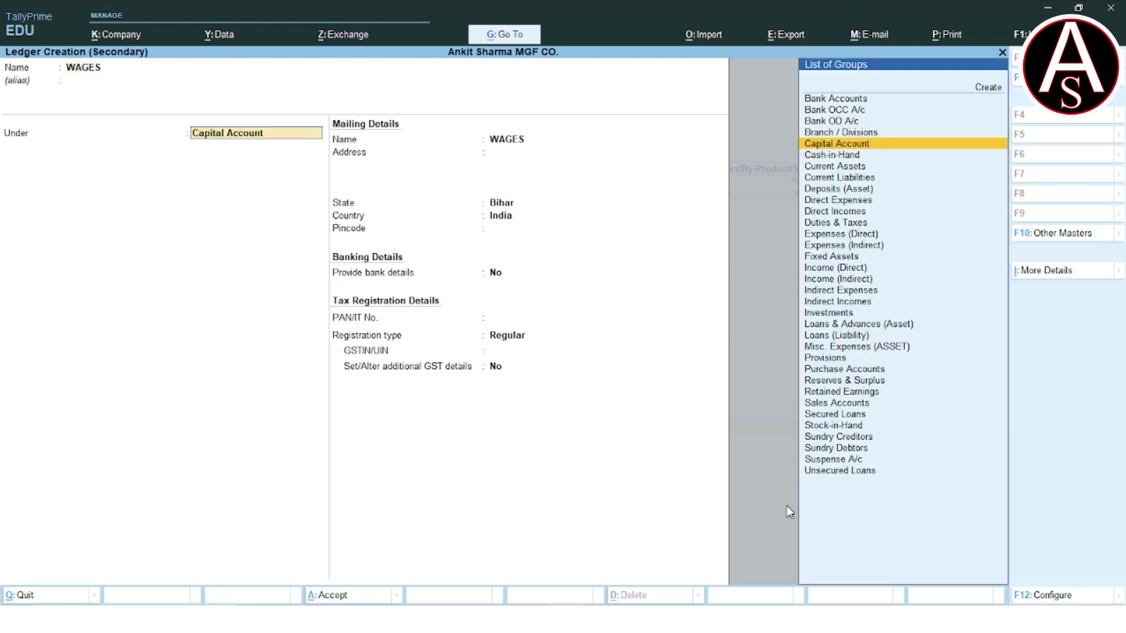
pyautogui.write('Di')
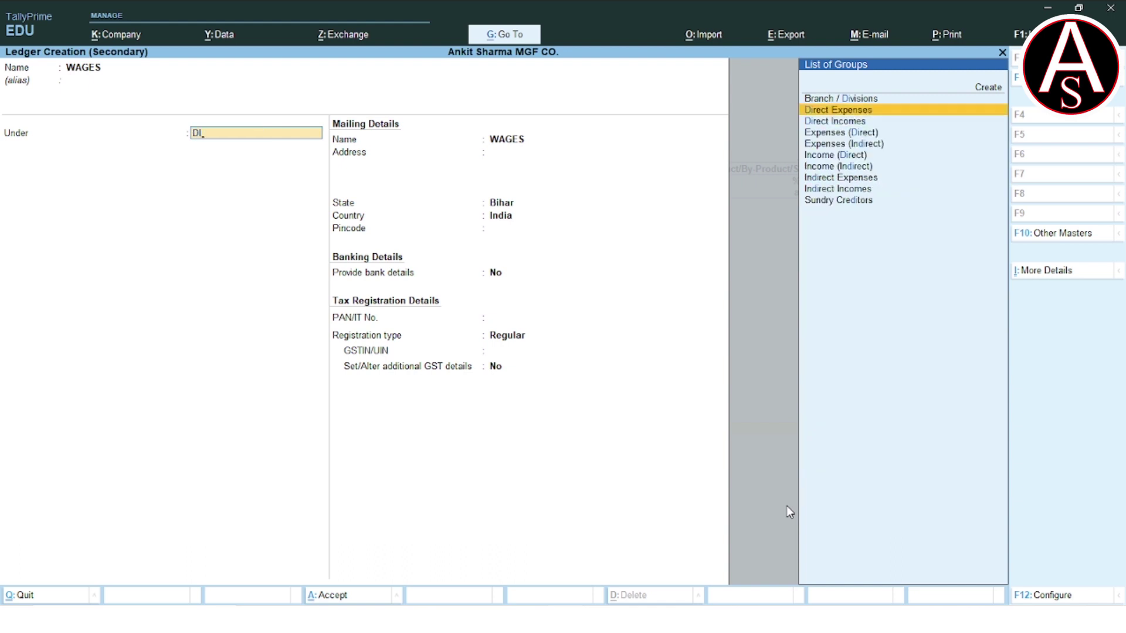
pyautogui.press('Return')
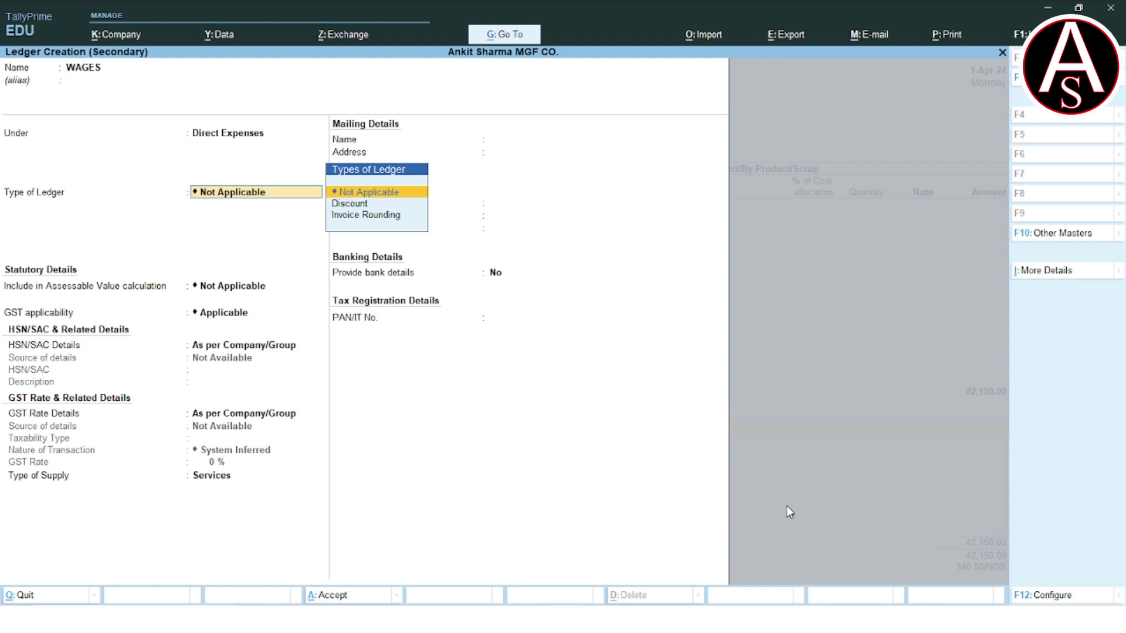
# - Set GST applicability of the WAGES ledger to Not Applicable, keep its other defaults, and save it
pyautogui.press('Return')
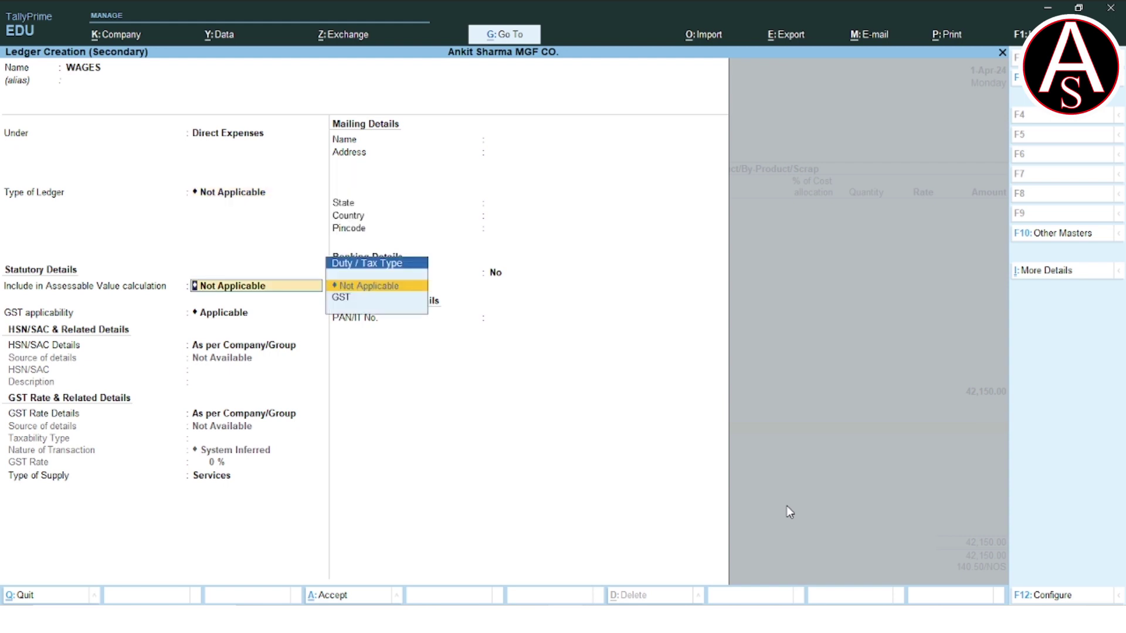
pyautogui.press('Return')
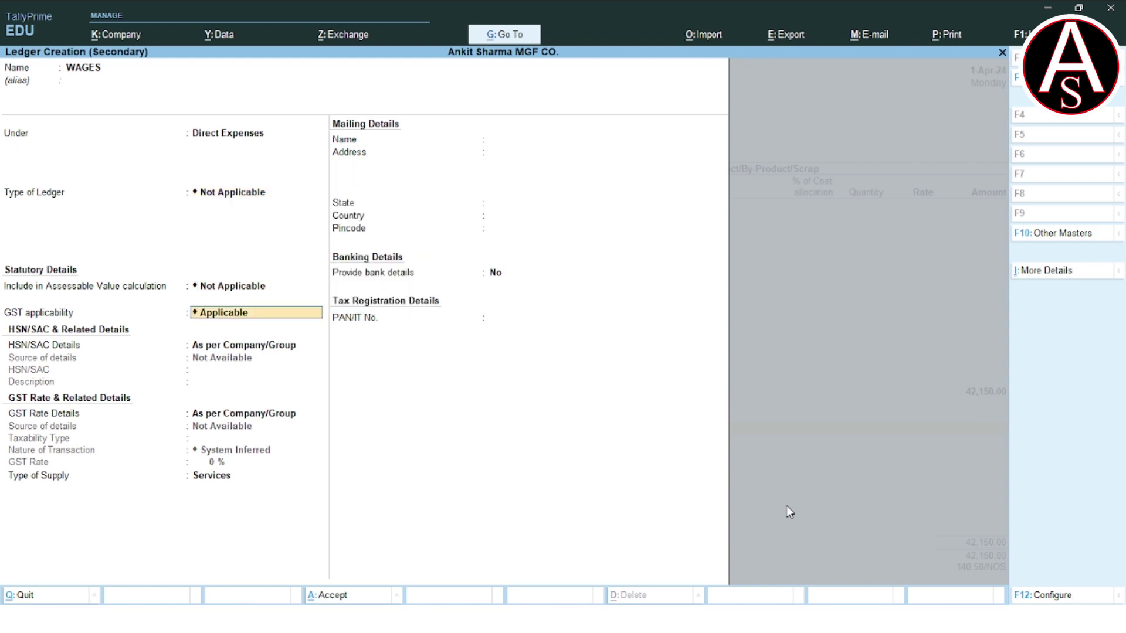
pyautogui.press('BackSpace')
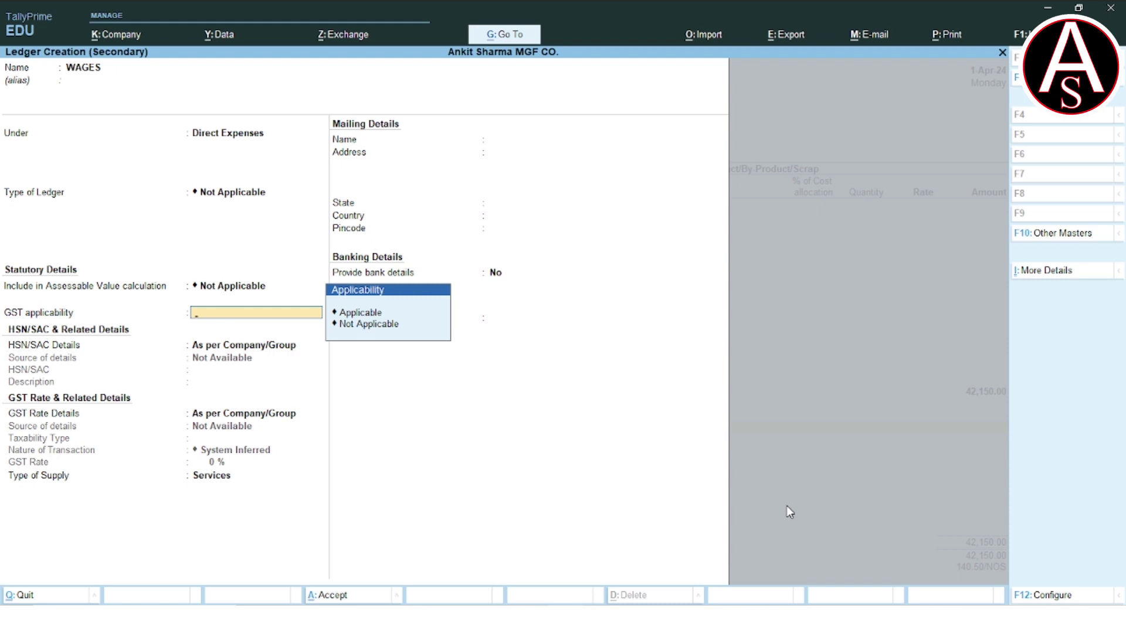
pyautogui.press('Down')
pyautogui.press('Return')
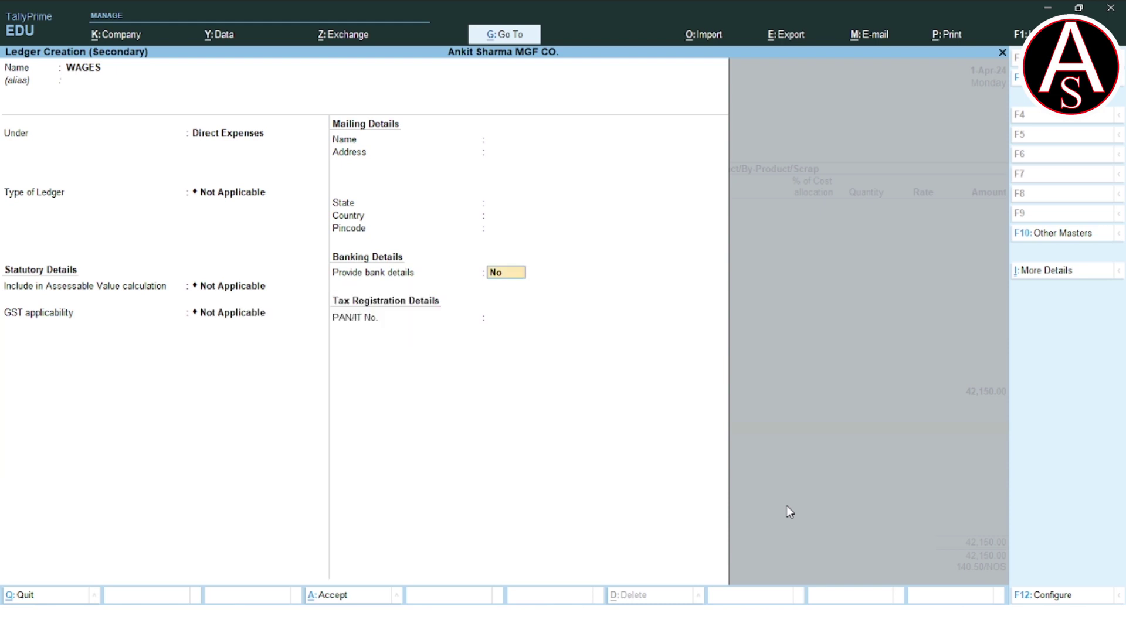
pyautogui.press('Return')
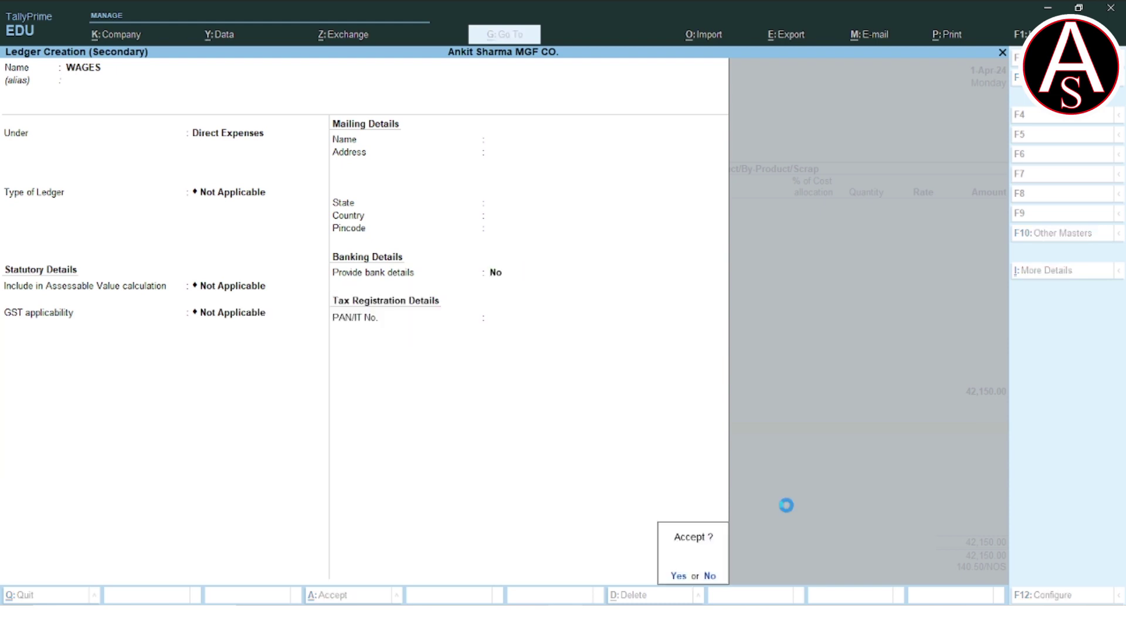
pyautogui.press('Return')
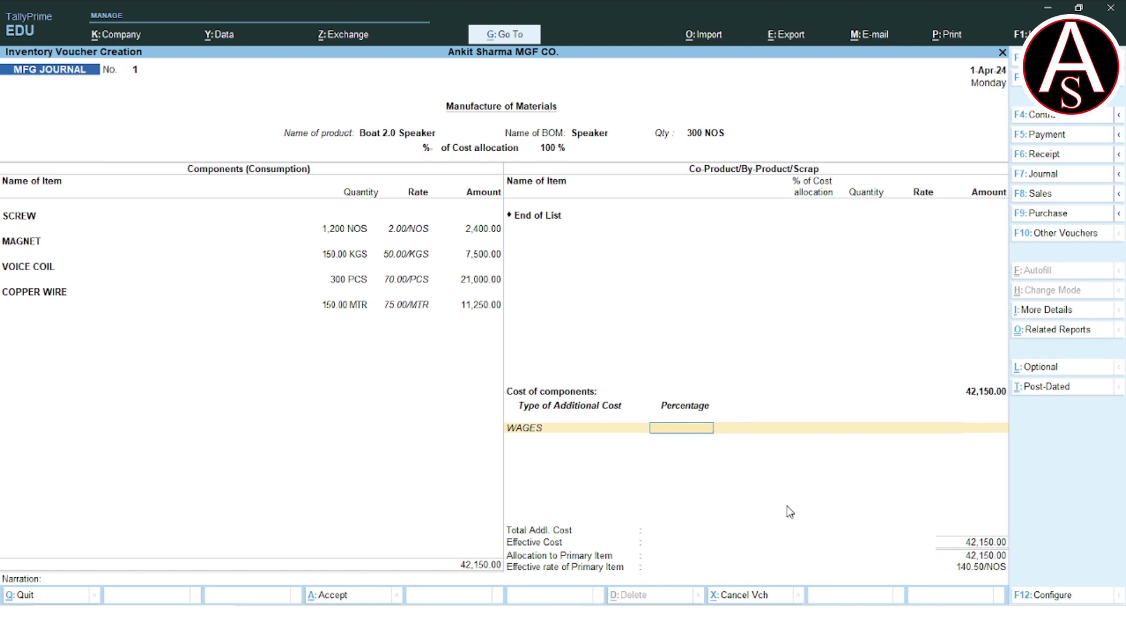
# - Try wages at 10 % of the component cost and replace the percentage with a fixed amount of 500
pyautogui.write('10')
pyautogui.press('Return')
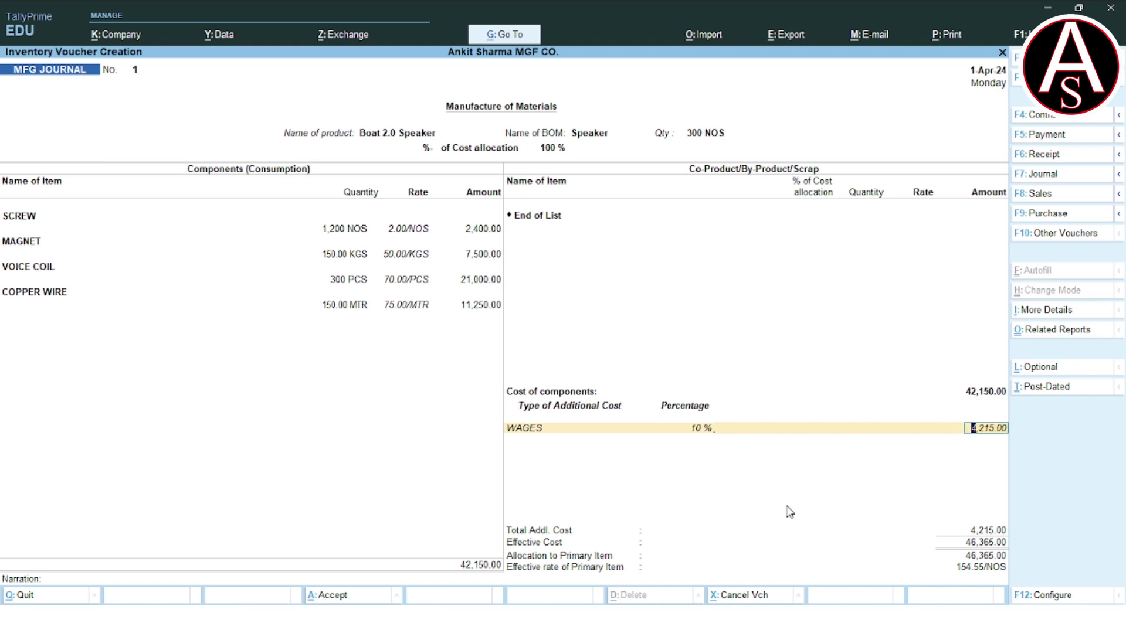
pyautogui.press('BackSpace')
pyautogui.press('BackSpace')
pyautogui.press('Return')
pyautogui.press('BackSpace')
pyautogui.write('500')
pyautogui.press('Return')
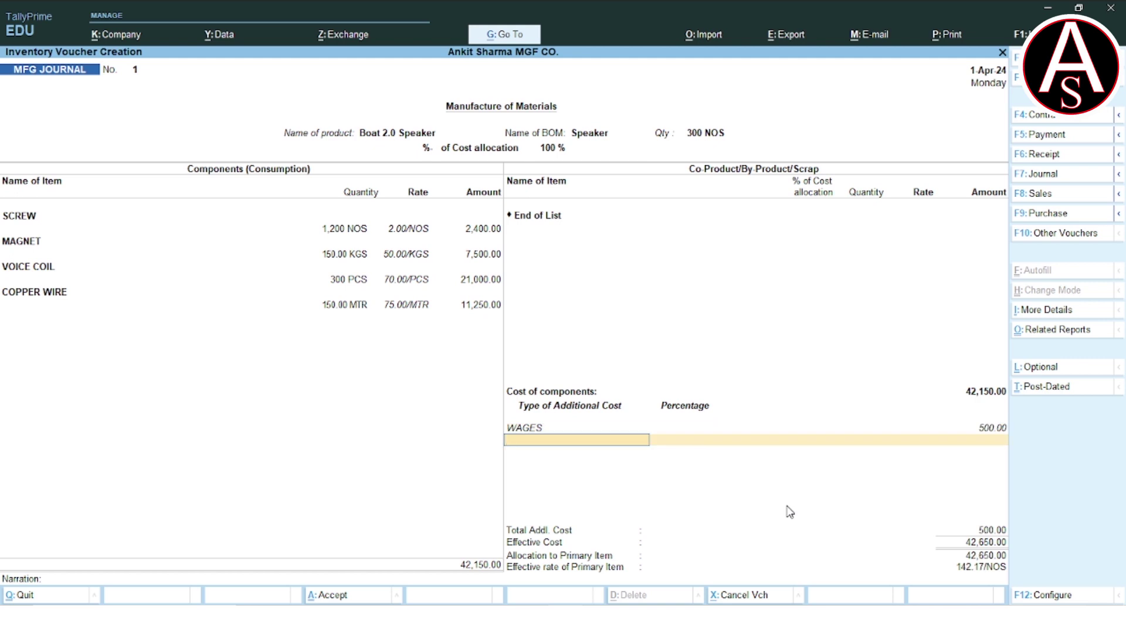
# - Set the WAGES additional cost amount to 1,000 and end the additional cost list
pyautogui.press('BackSpace')
pyautogui.write('1000')
pyautogui.press('Return')
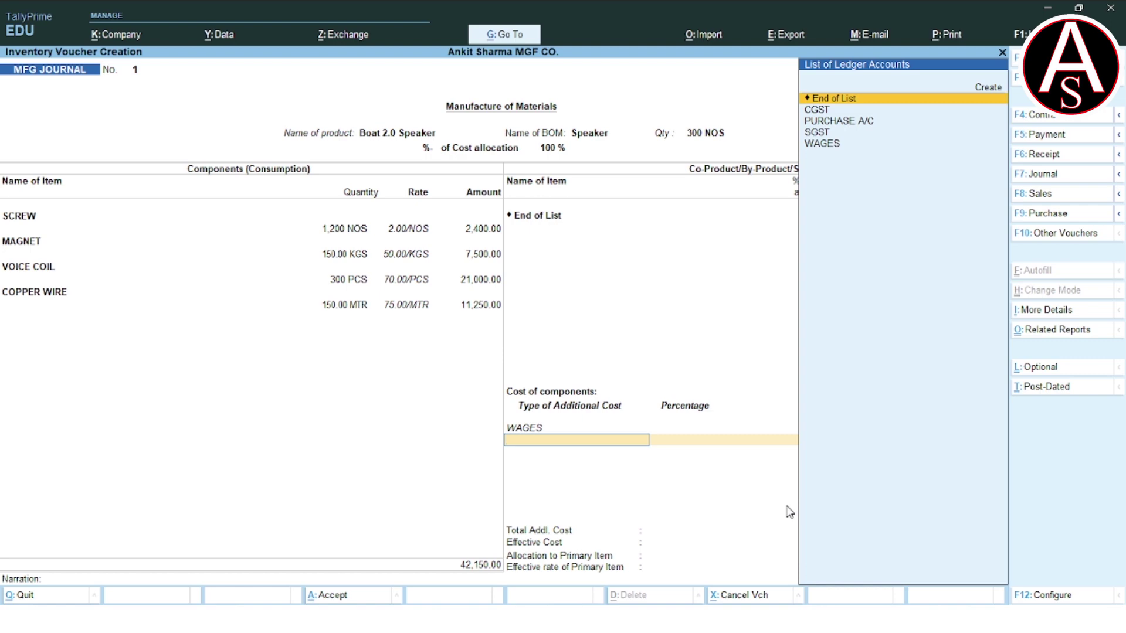
pyautogui.press('Return')
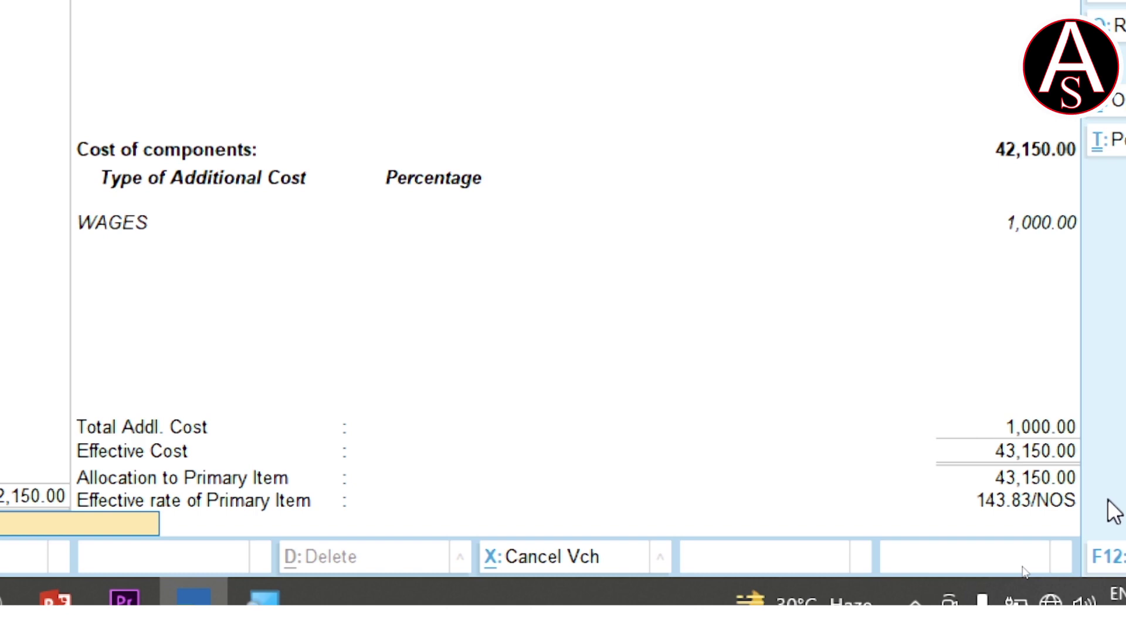
# - Start another additional cost ledger named POWER & FUEL from the line below WAGES, keeping it under Direct Expenses
pyautogui.press('BackSpace')
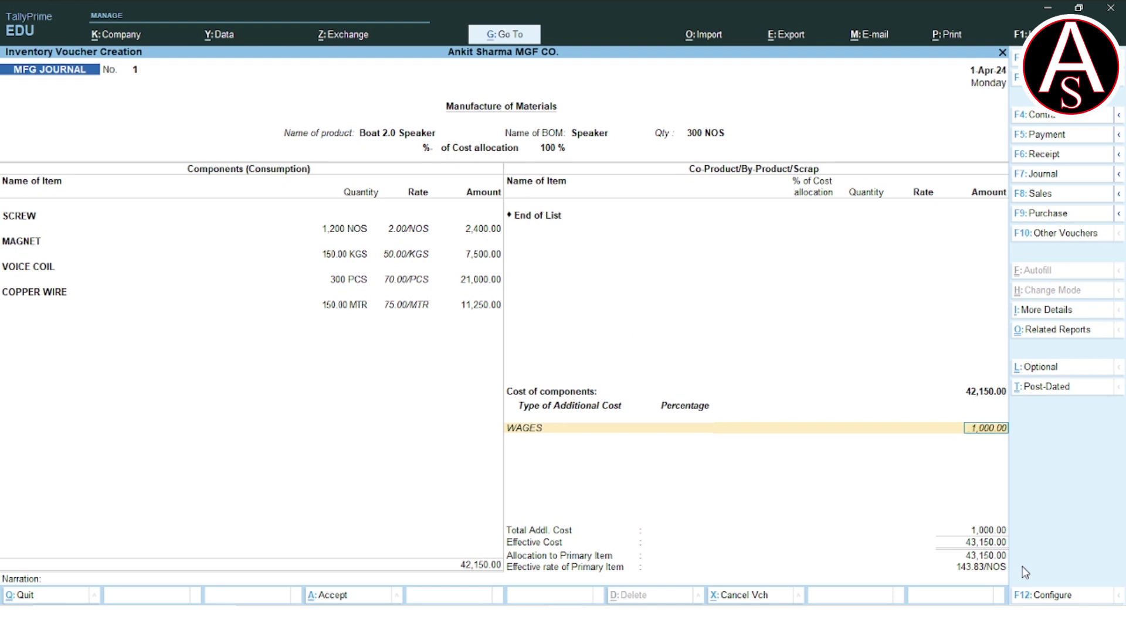
pyautogui.press('Return')
pyautogui.hotkey('alt', 'c')
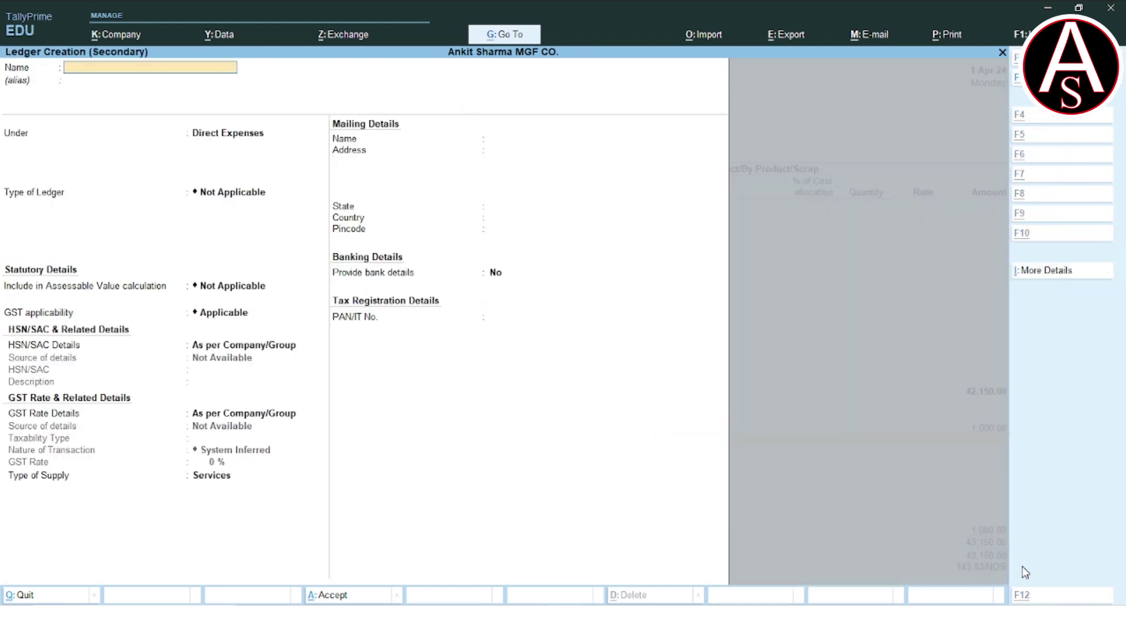
pyautogui.write('PO')
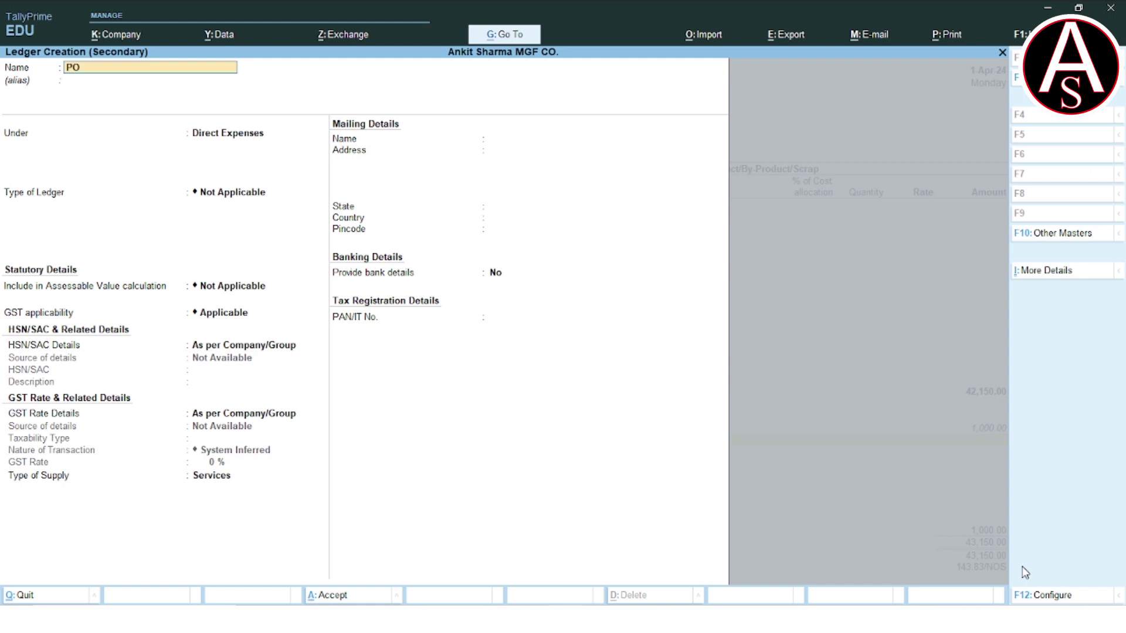
pyautogui.write('WER & FUEL')
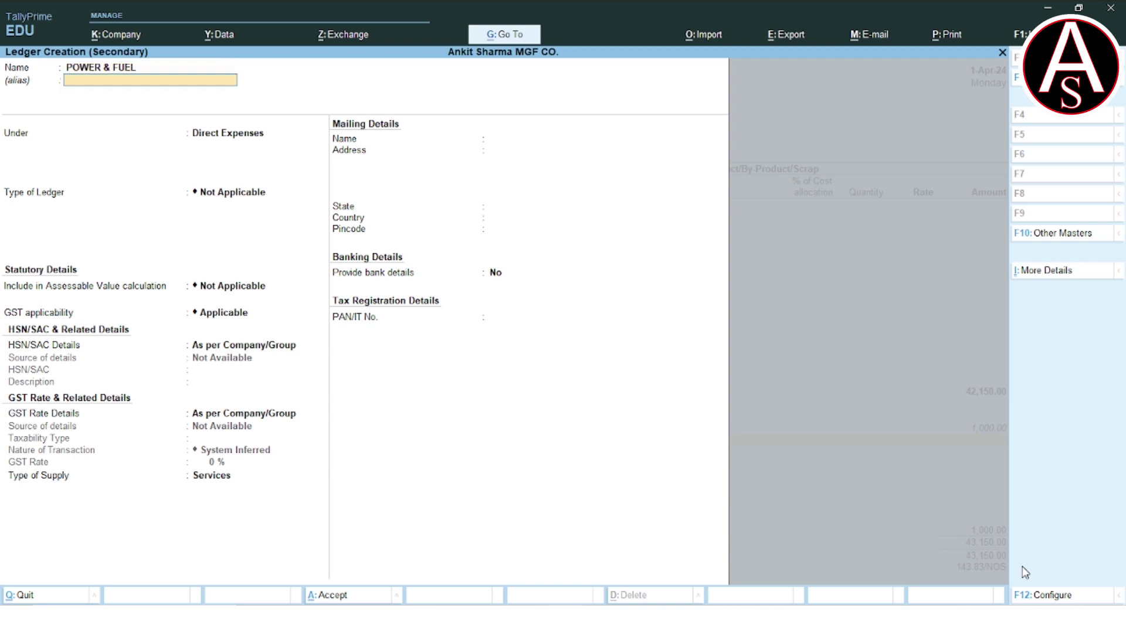
pyautogui.press('Return')
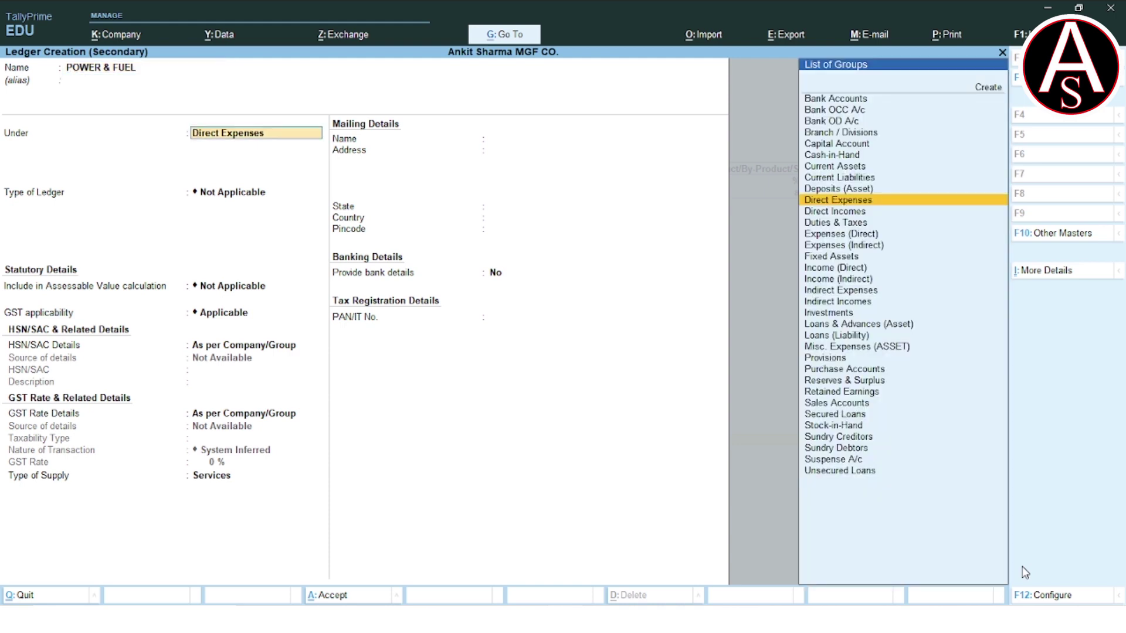
pyautogui.press('Return')
# - Set GST applicability of the POWER & FUEL ledger to Not Applicable, keep its other defaults, and save it
pyautogui.press('Return')
pyautogui.press('Return')
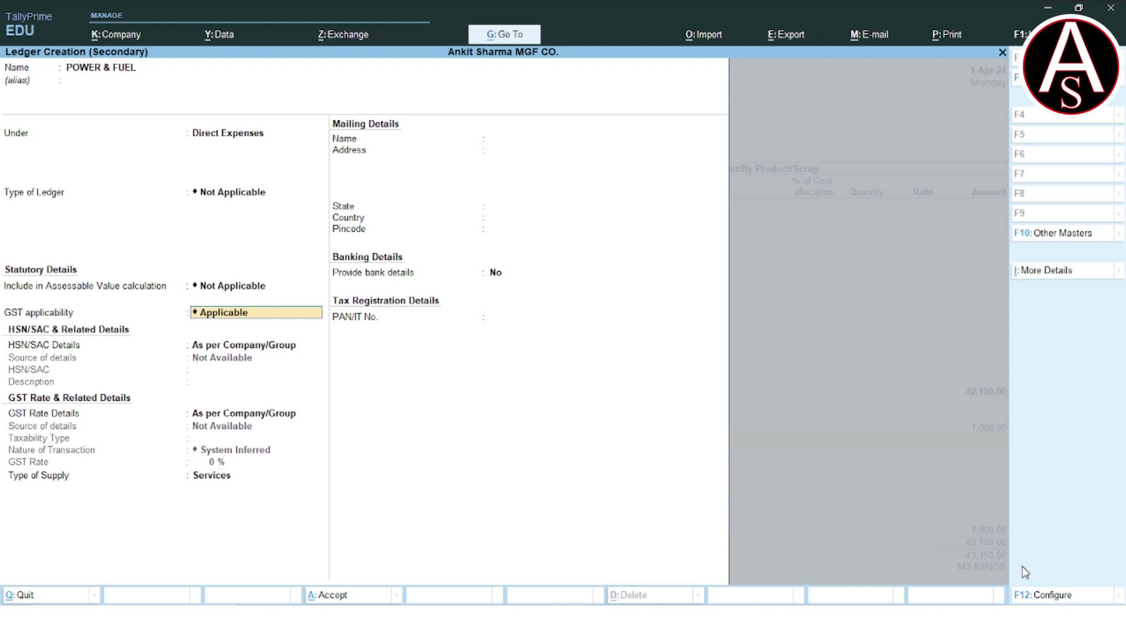
pyautogui.press('Return')
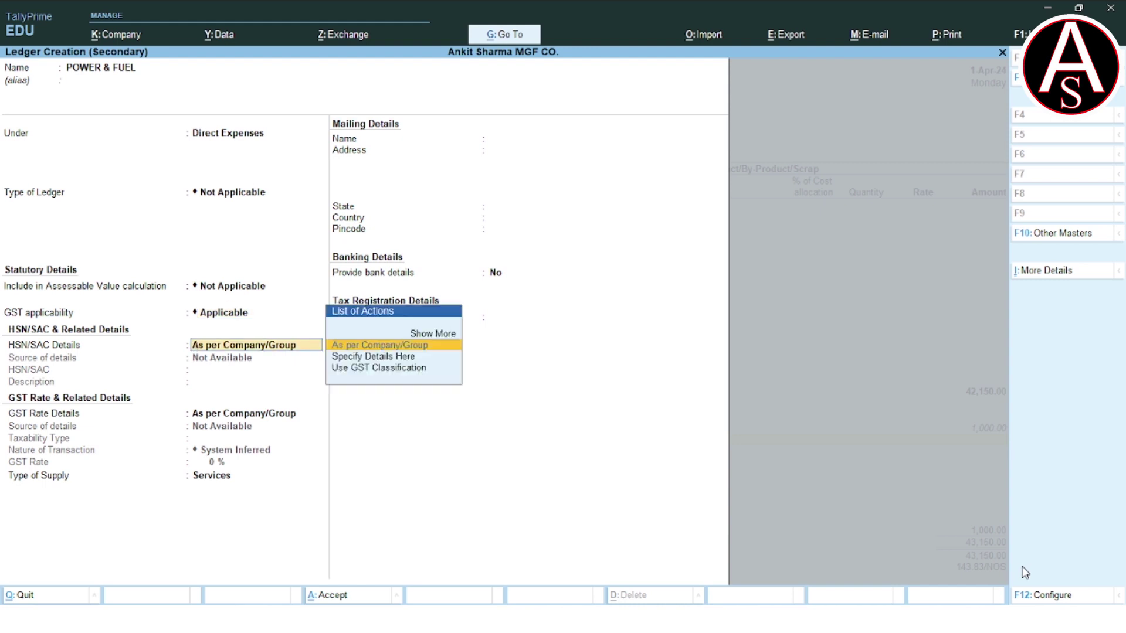
pyautogui.press('BackSpace')
pyautogui.press('Down')
pyautogui.press('Return')
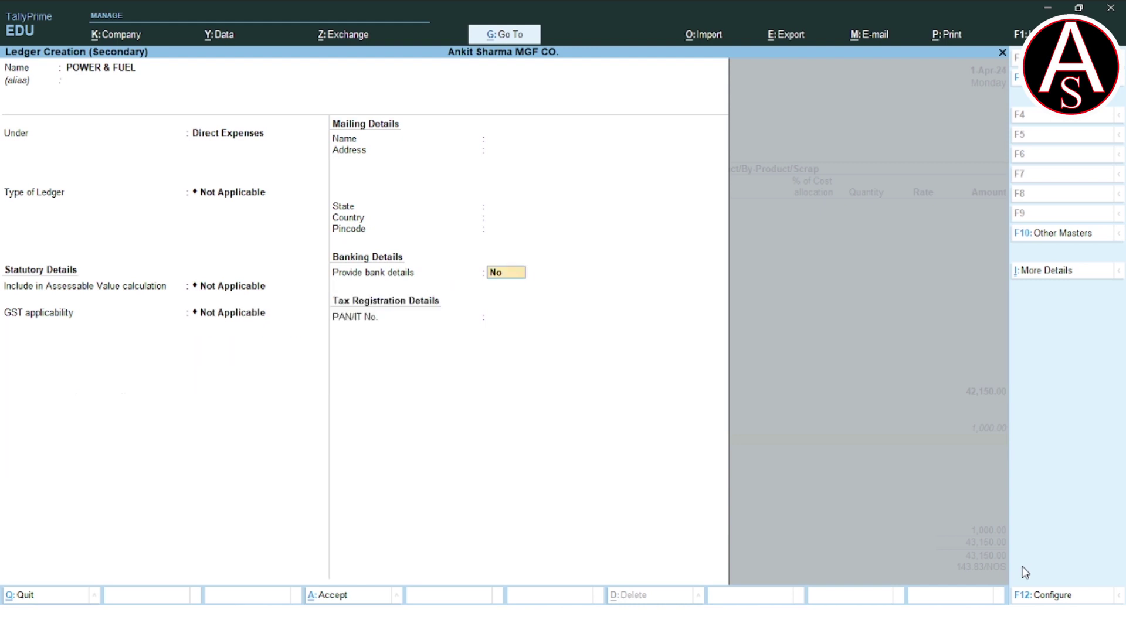
pyautogui.hotkey('ctrl', 'a')
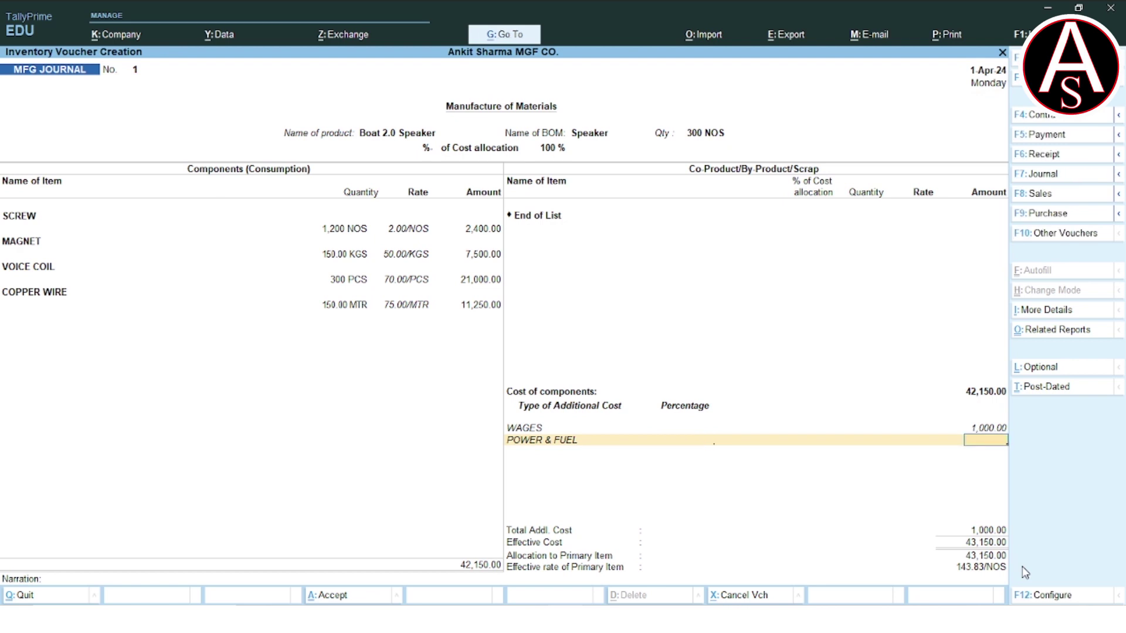
# - Set the POWER & FUEL additional cost to 2,000, leave the narration empty, and save the manufacturing journal voucher
pyautogui.write('2000')
pyautogui.press('Return')
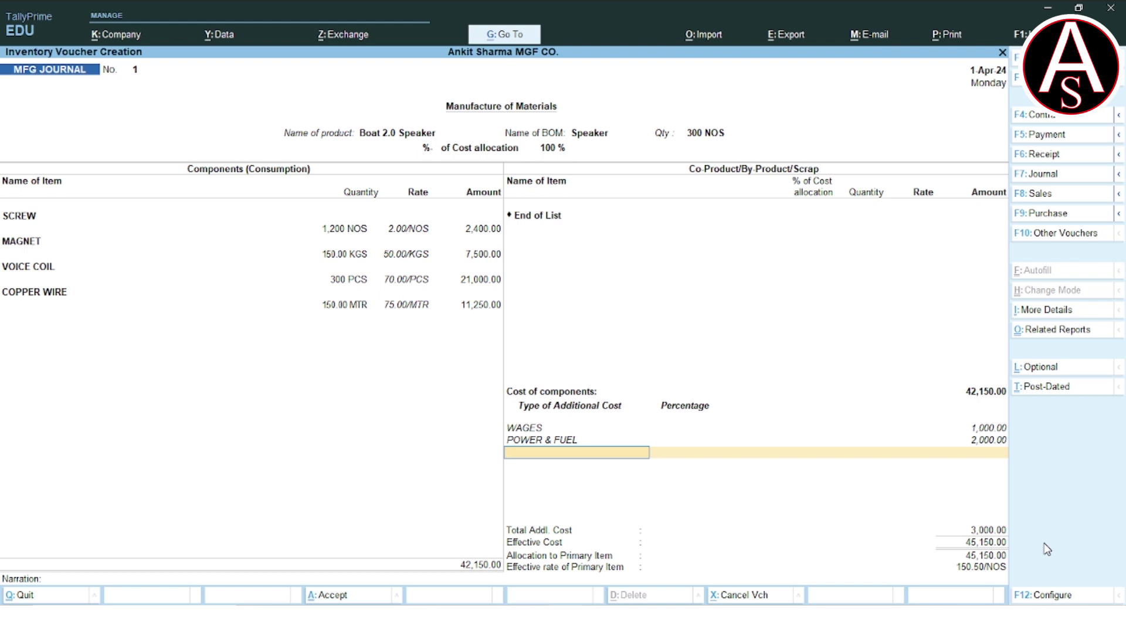
pyautogui.press('Return')
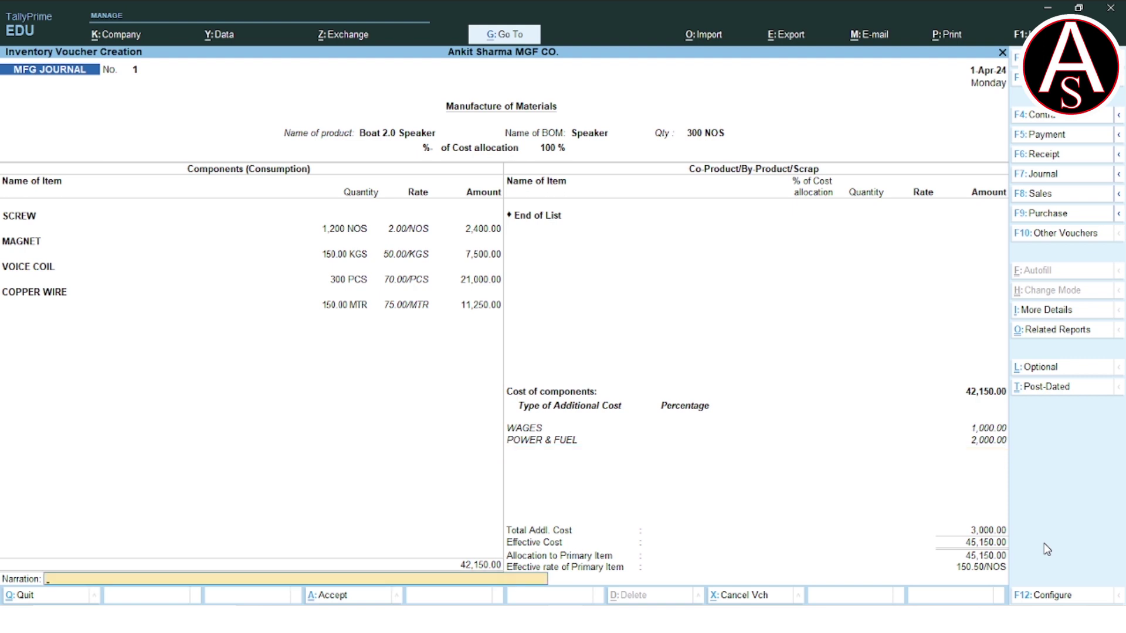
pyautogui.press('Return')
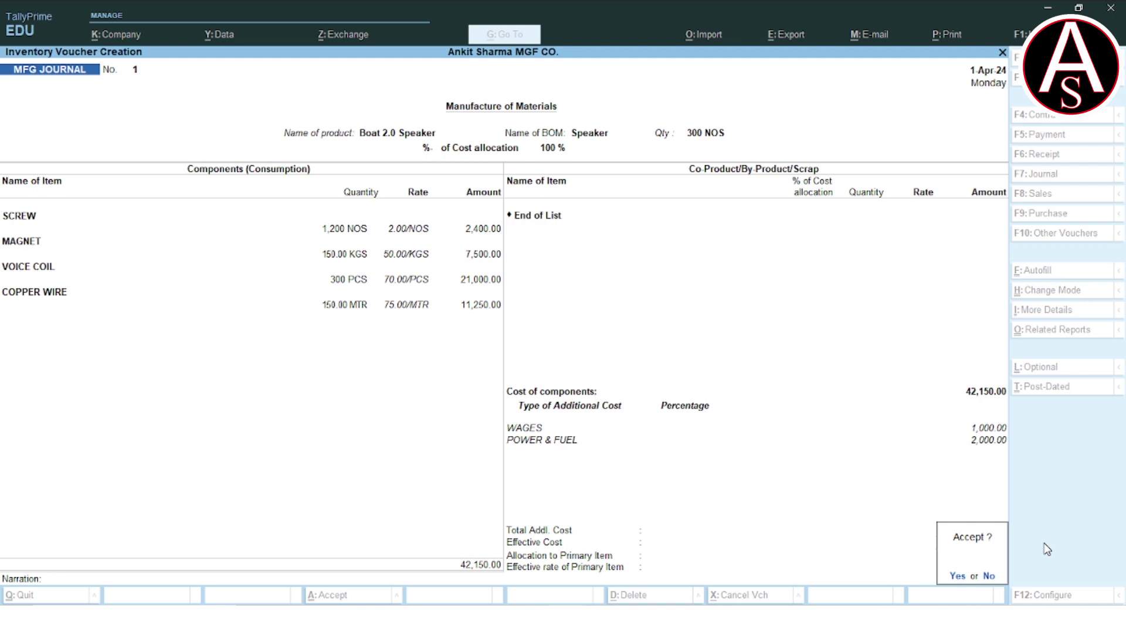
pyautogui.press('Return')
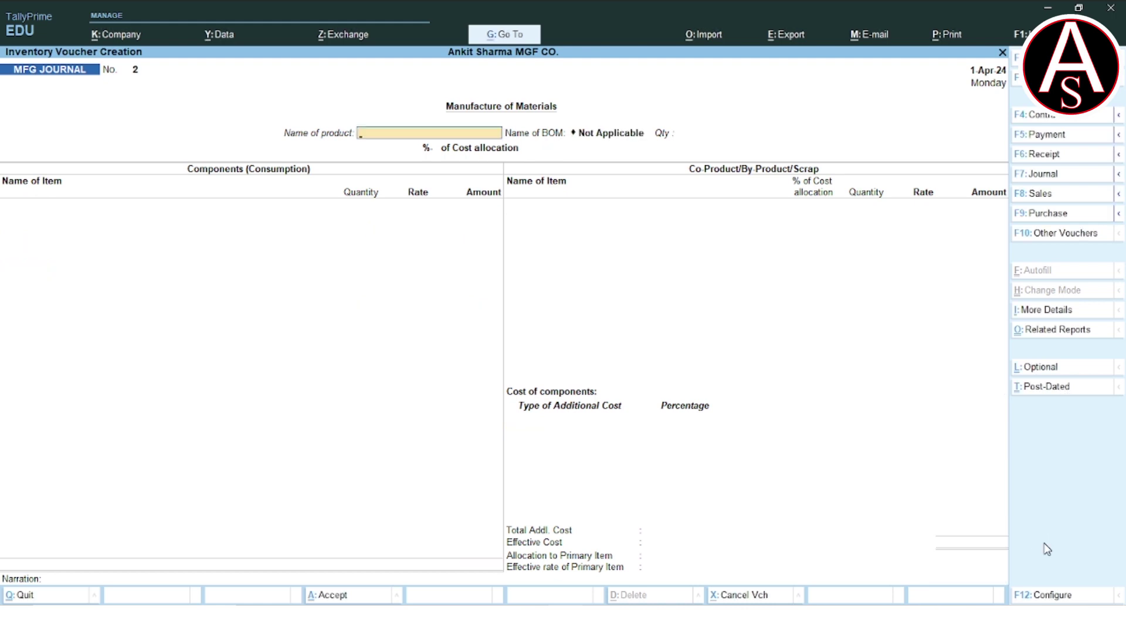